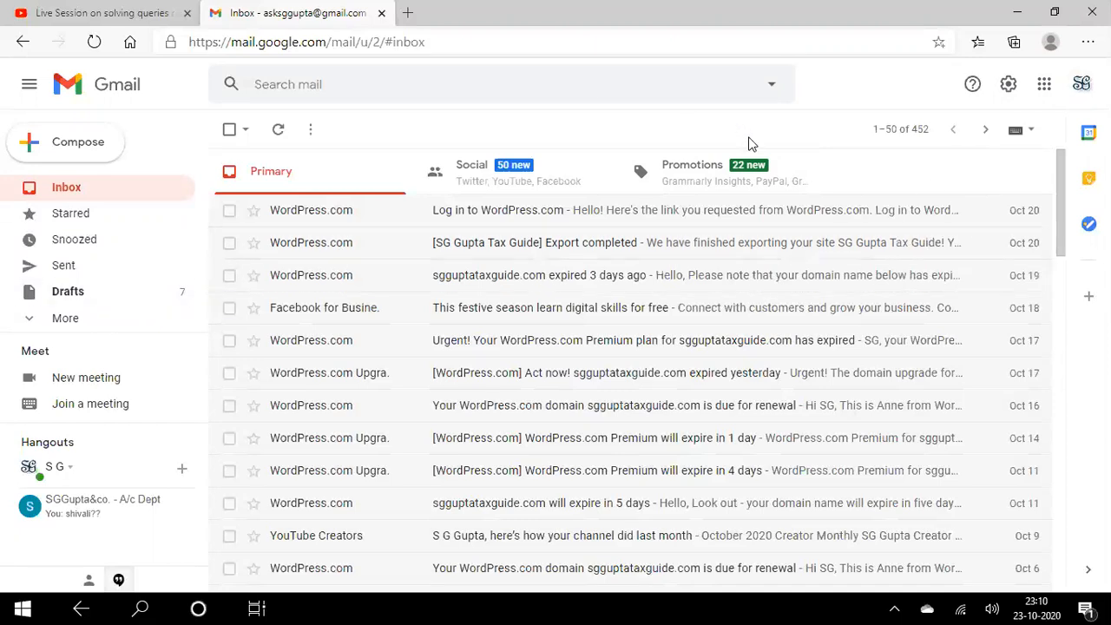
- Switch from Gmail to Google Sheets, dismiss the welcome dialog, and create a blank spreadsheet
left_click(1045, 86)
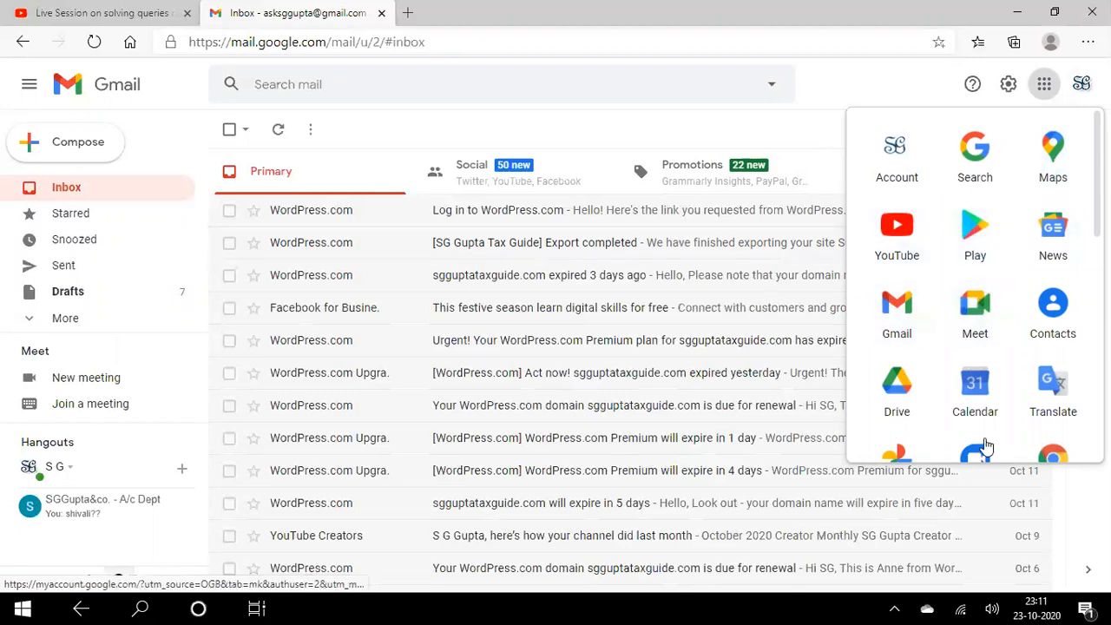
scroll(975, 286, "down", 4)
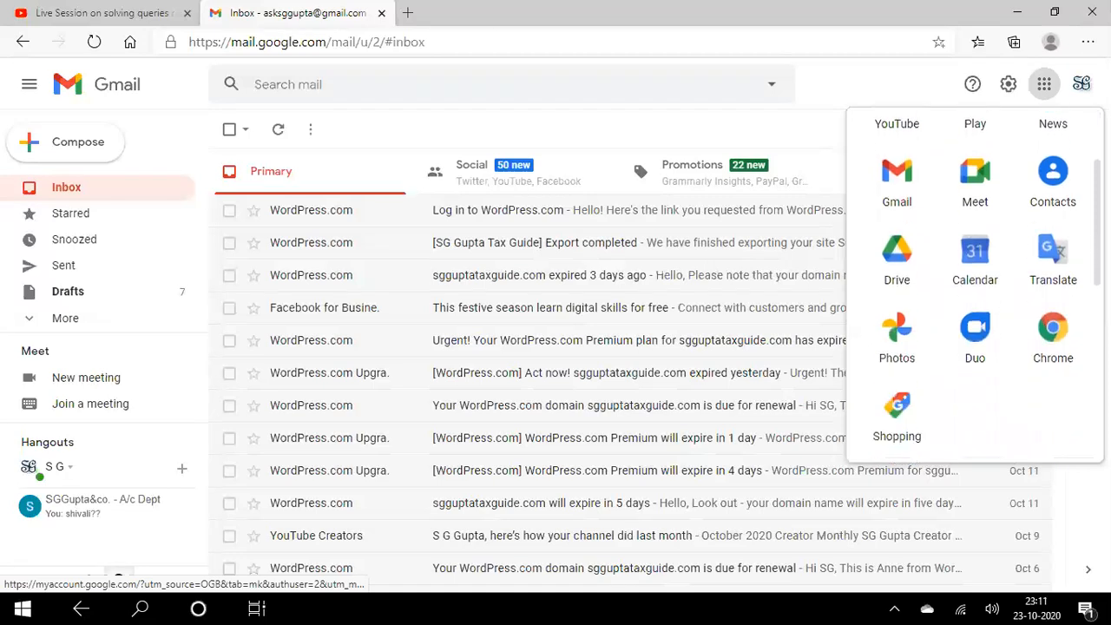
scroll(975, 286, "down", 2)
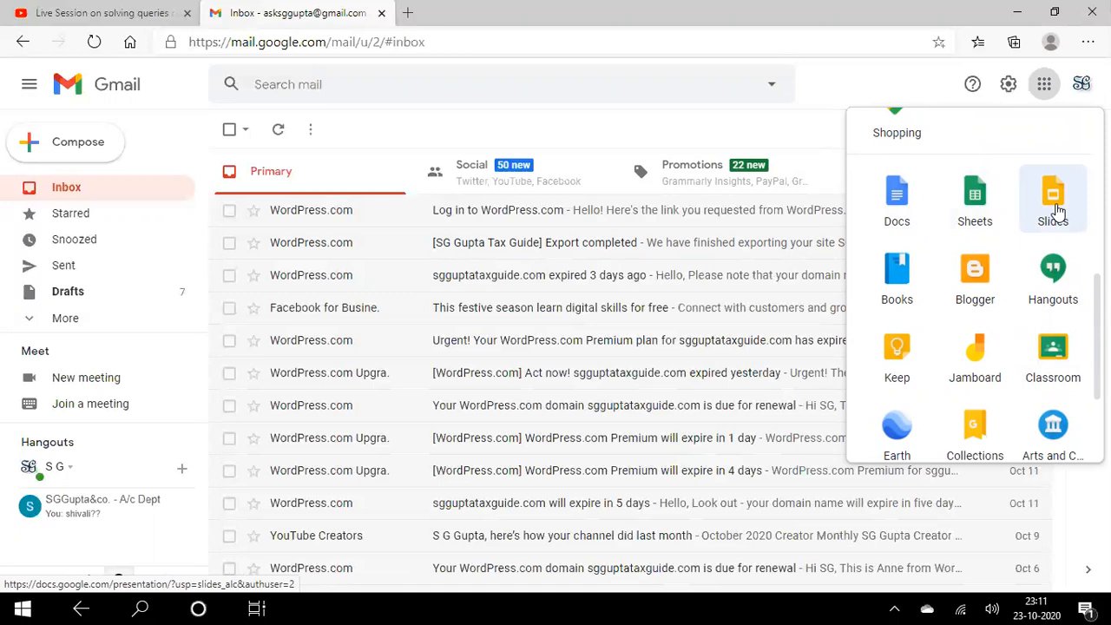
left_click(976, 196)
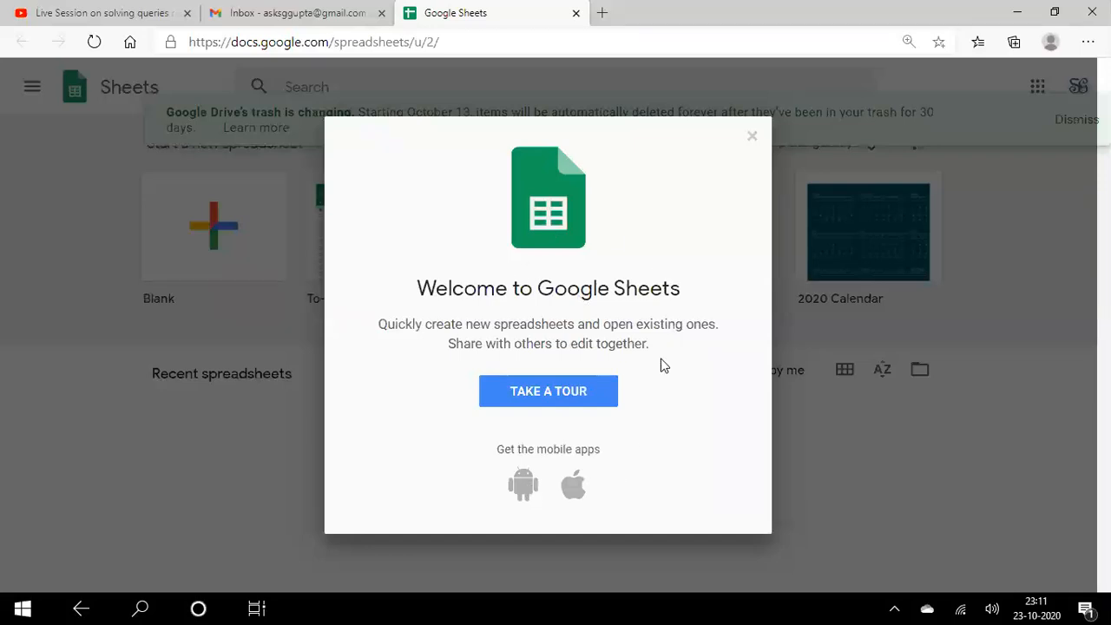
left_click(752, 136)
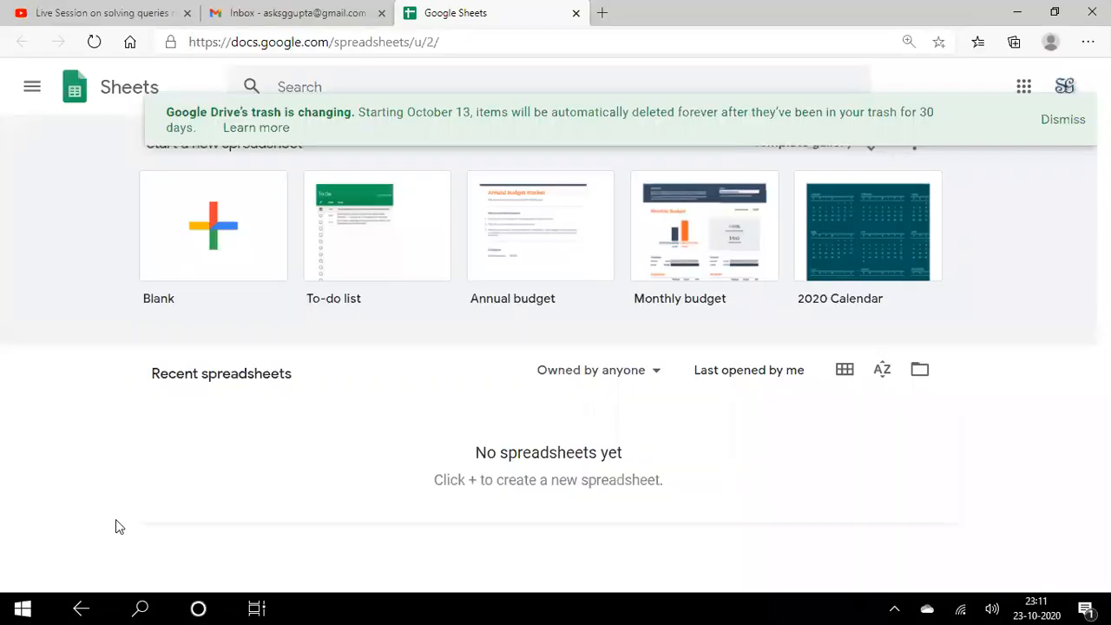
left_click(217, 209)
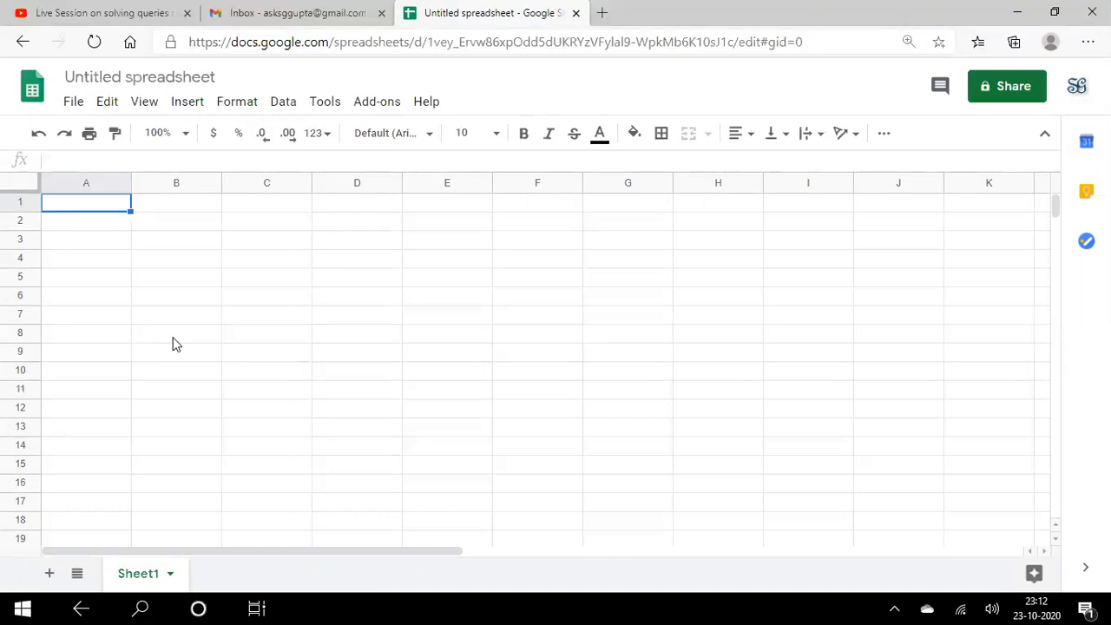
- Enter the numbers 1, 2, 3 and 4 in cells B3 to B6 and dismiss the document status tip
left_click(171, 250)
type("1")
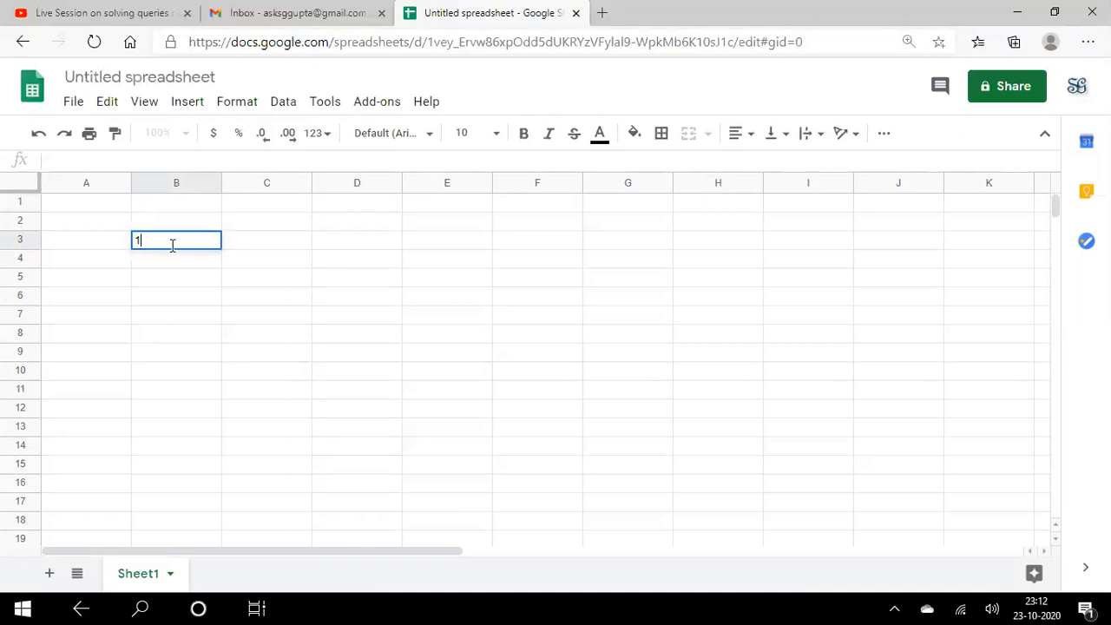
key("Return")
type("2")
key("Return")
type("3")
key("Return")
type("4")
key("Return")
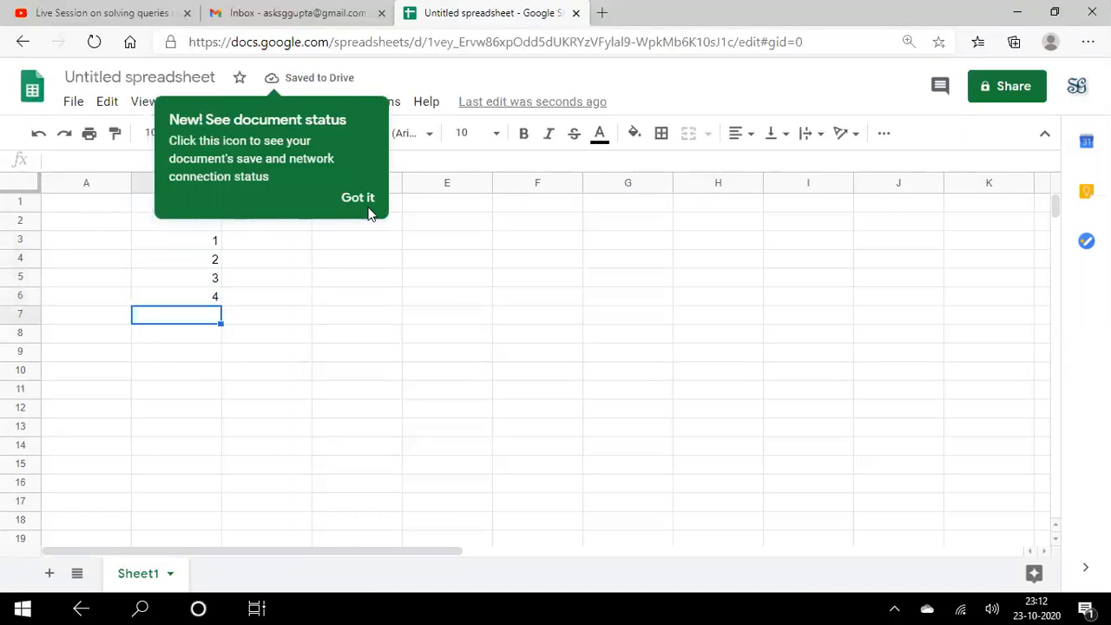
left_click(378, 198)
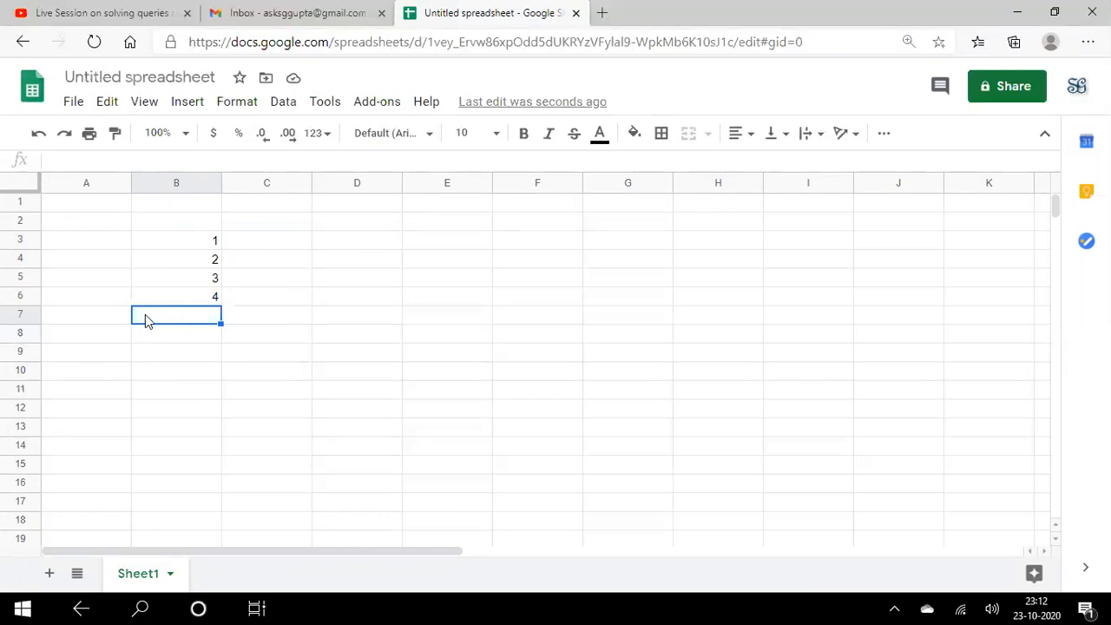
- Total the numbers in B3:B6 with a SUM formula in cell B7
type("+sum(")
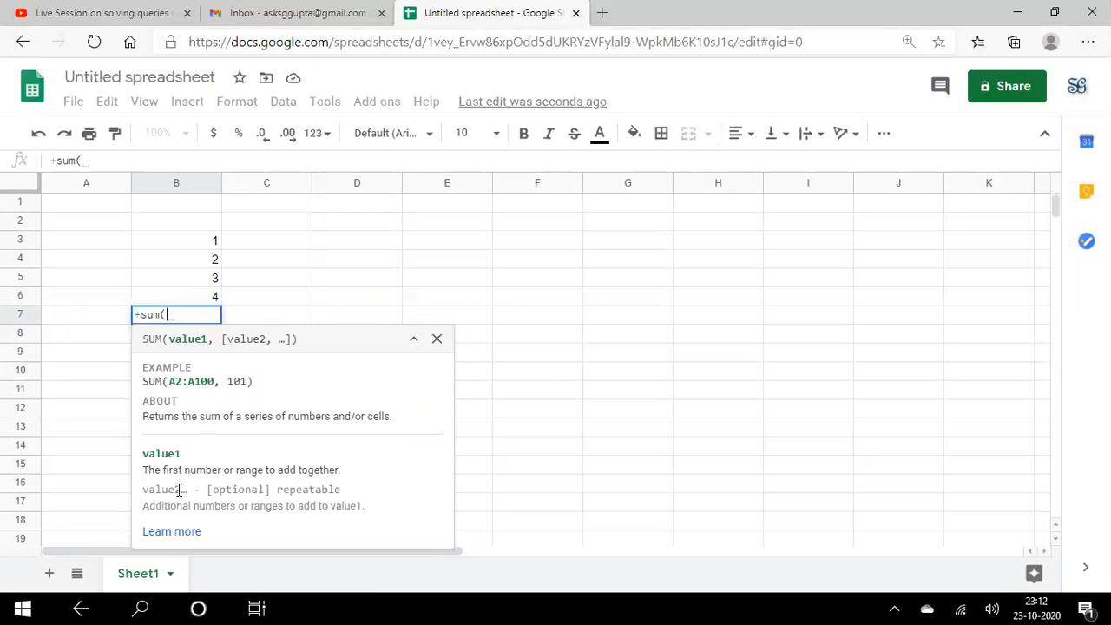
left_click(205, 246)
key("shift+Down")
key("shift+Down")
key("shift+Down")
type(")")
key("Return")
key("Up")
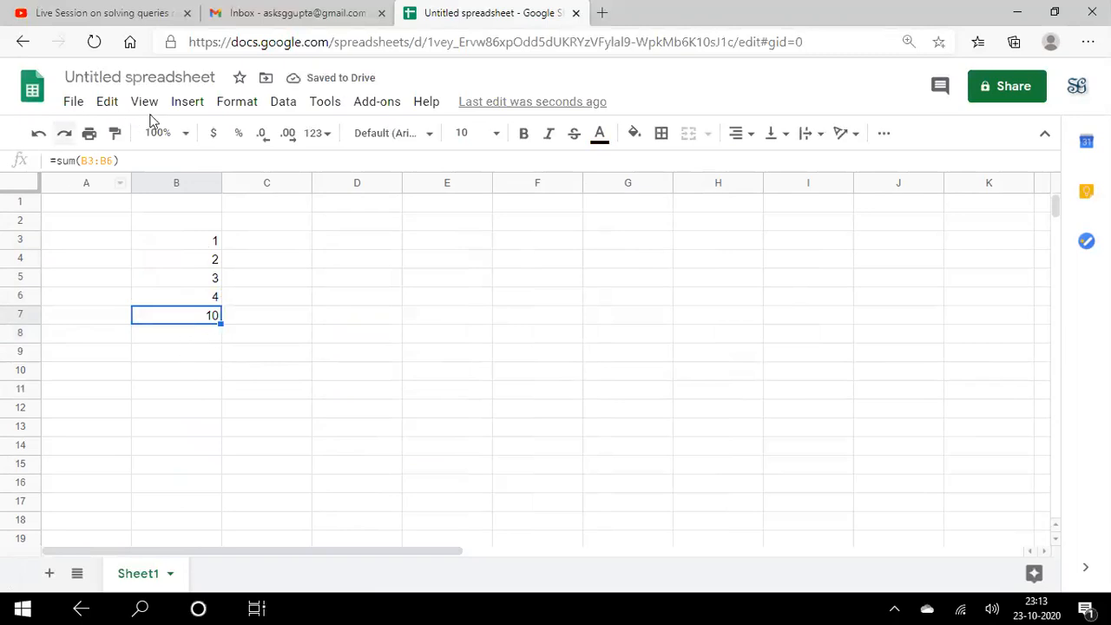
- Look through the insertable functions, including the Lookup category with VLOOKUP, without inserting one
left_click(186, 104)
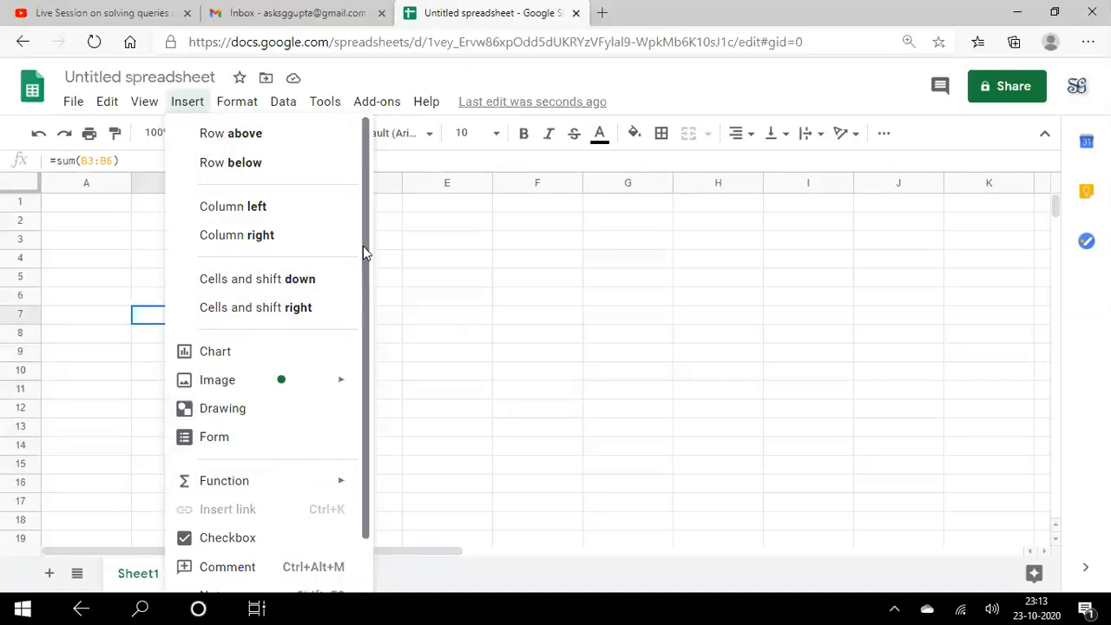
left_click_drag(365, 248, 359, 280)
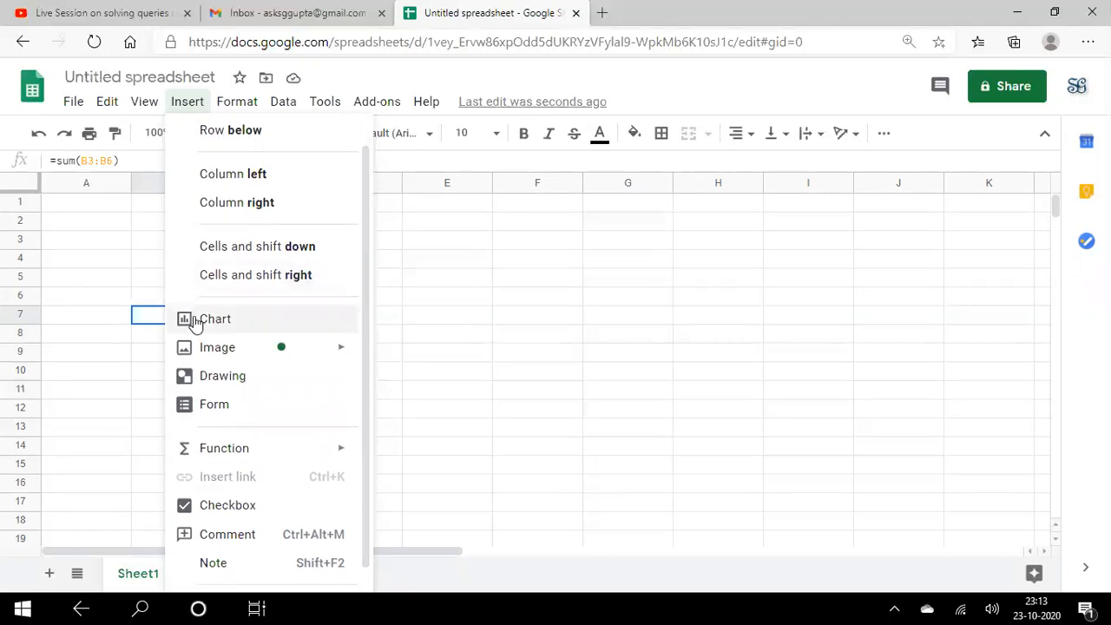
mouse_move(206, 457)
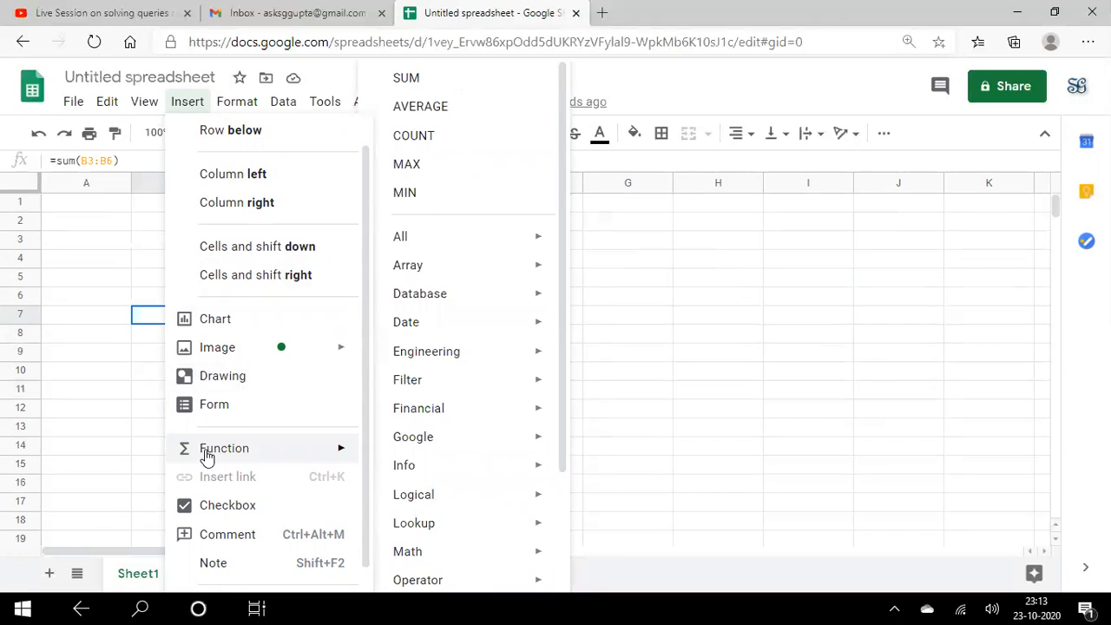
mouse_move(449, 391)
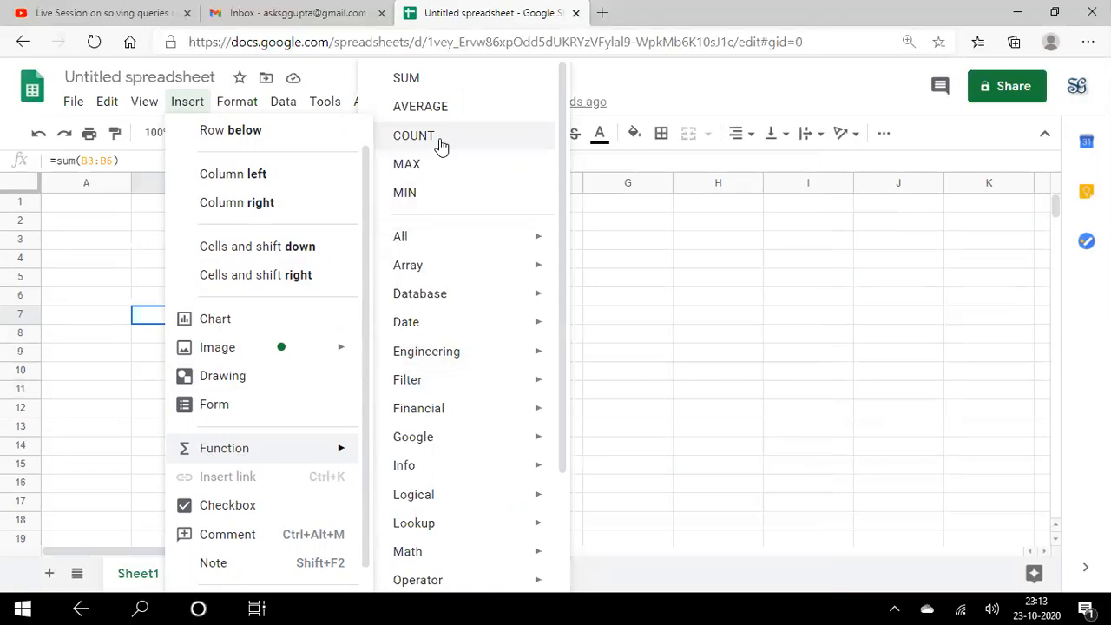
mouse_move(424, 527)
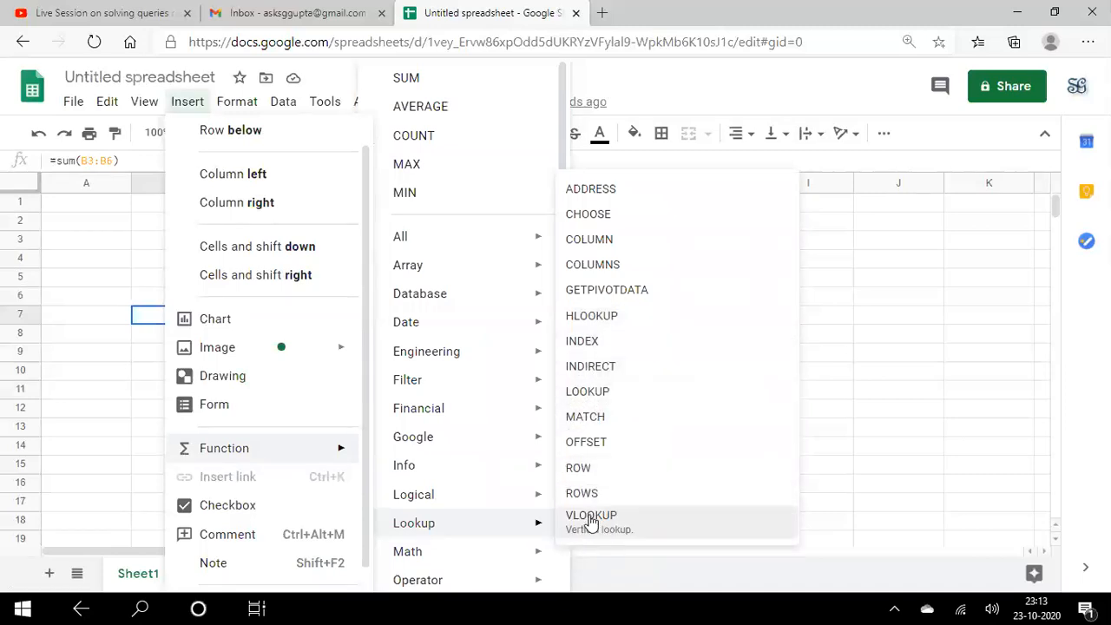
left_click(844, 434)
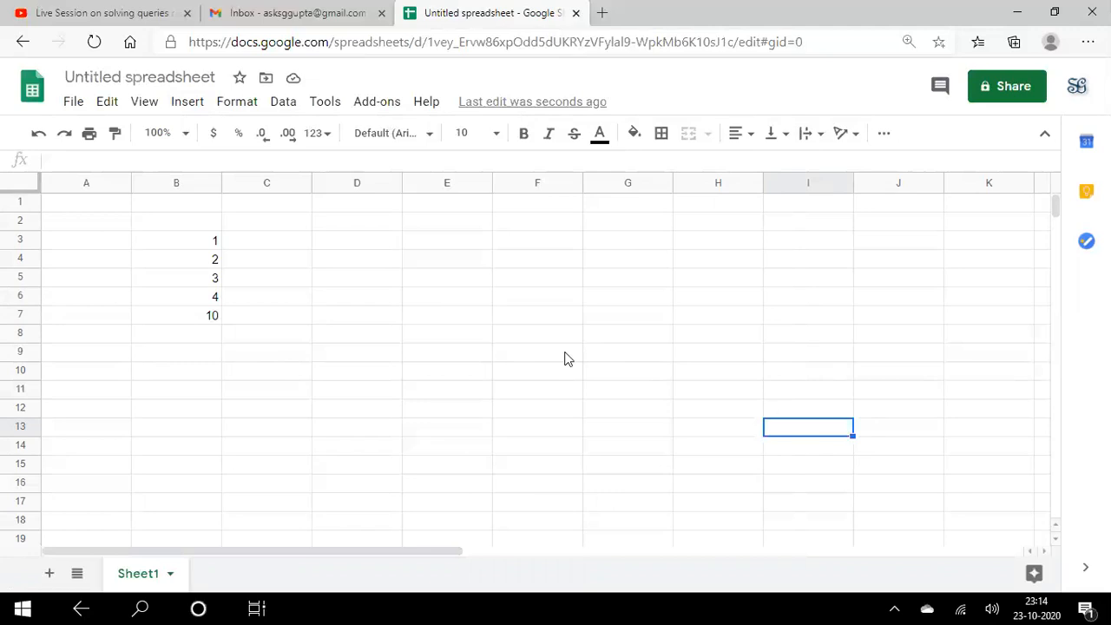
- Enter the heading A in cell D7 and the value 10 below it in D8
left_click(362, 321)
type("A")
key("Return")
key("Up")
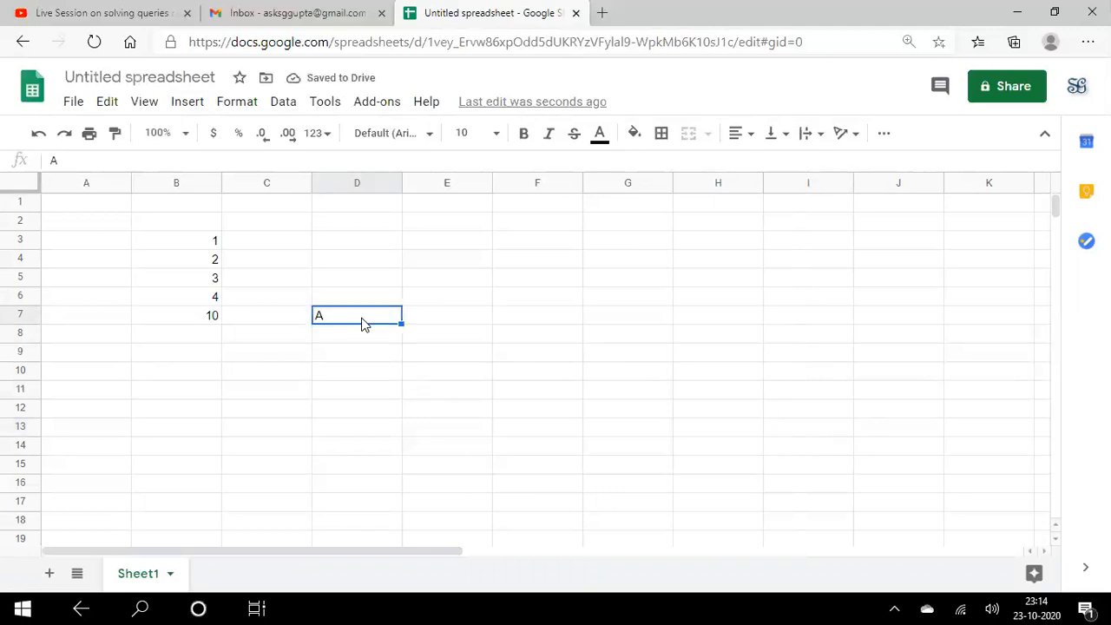
key("Down")
type("10")
key("Return")
- Enter the heading B in cell E7 and the value 15 below it in E8
key("Up")
key("Up")
key("Right")
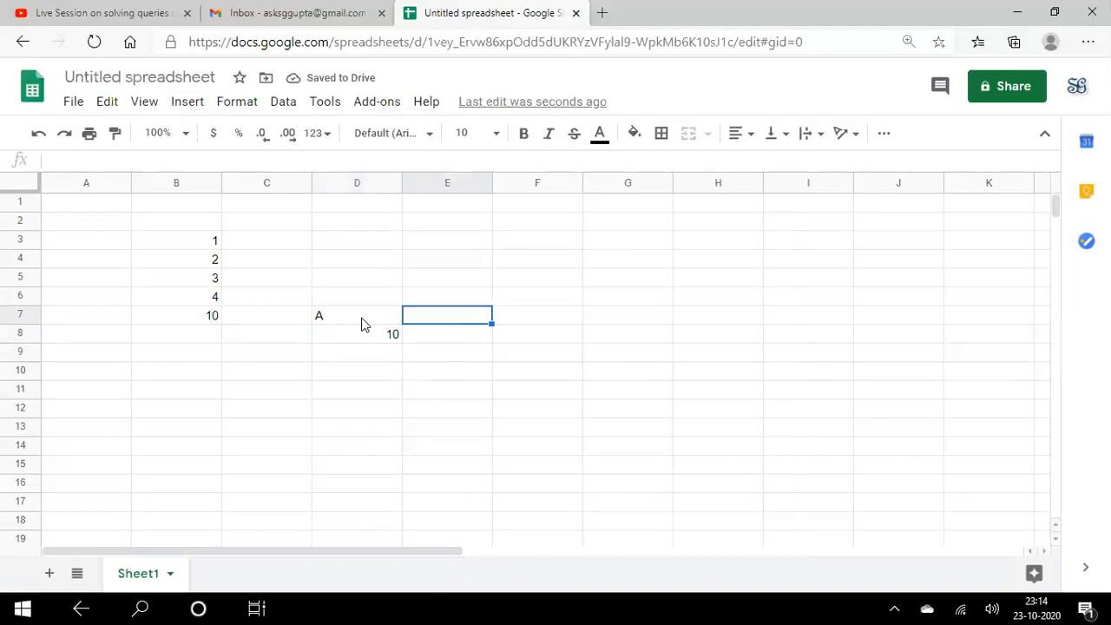
type("B")
key("Return")
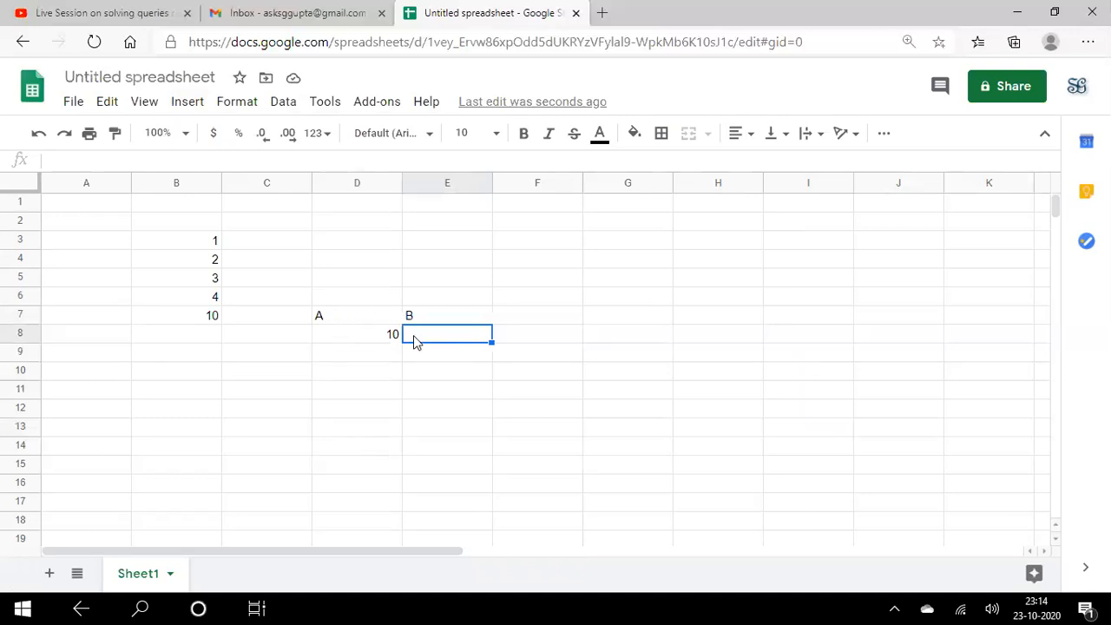
type("15")
key("Return")
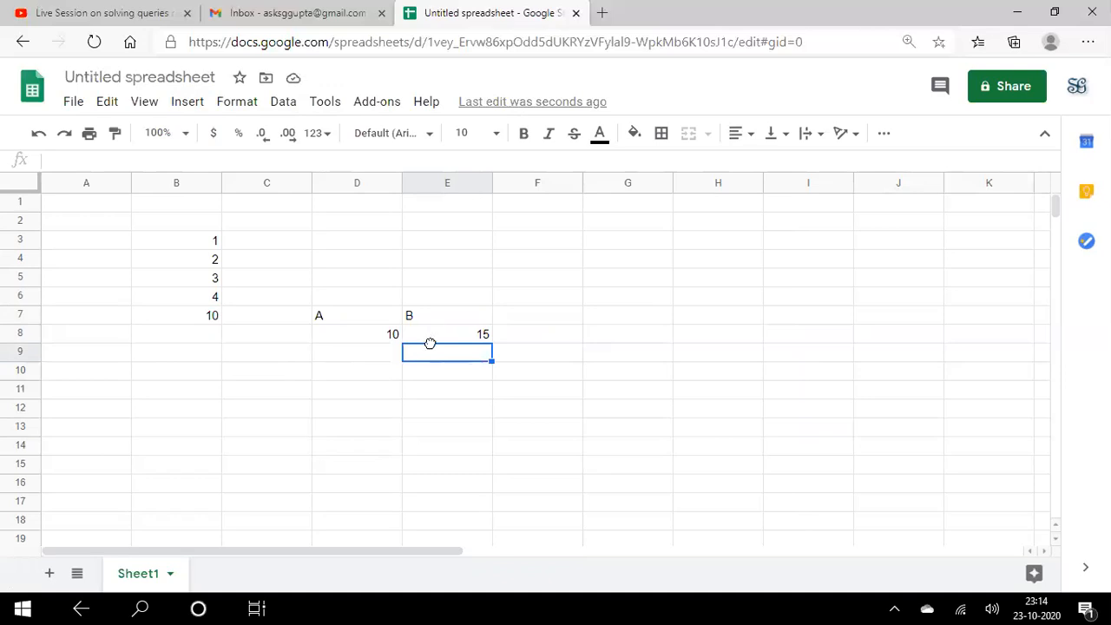
left_click(345, 317)
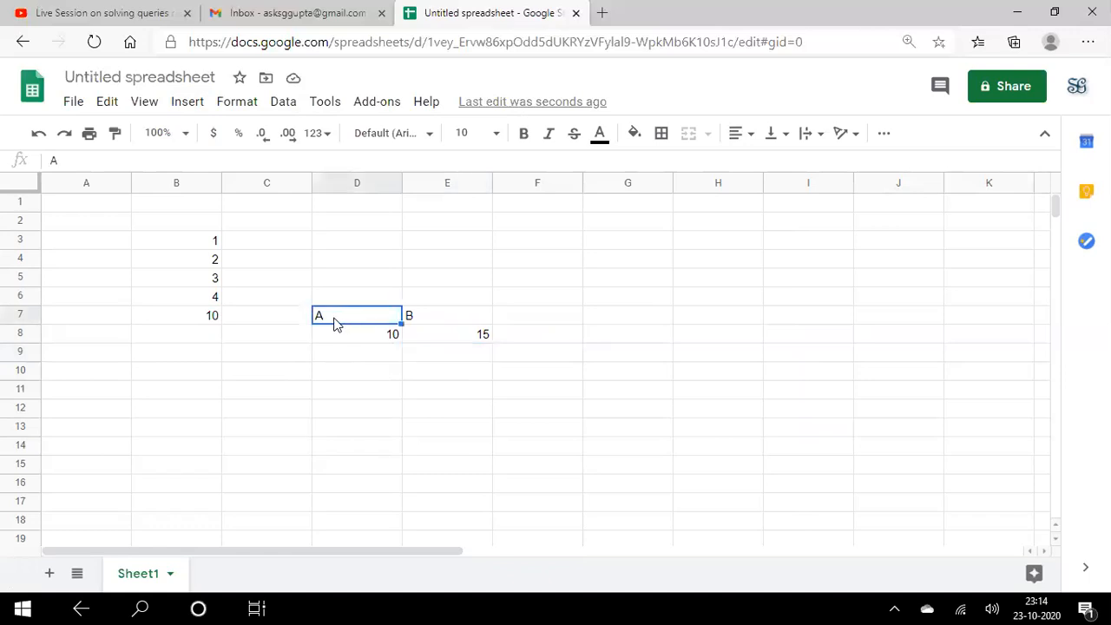
left_click(333, 336)
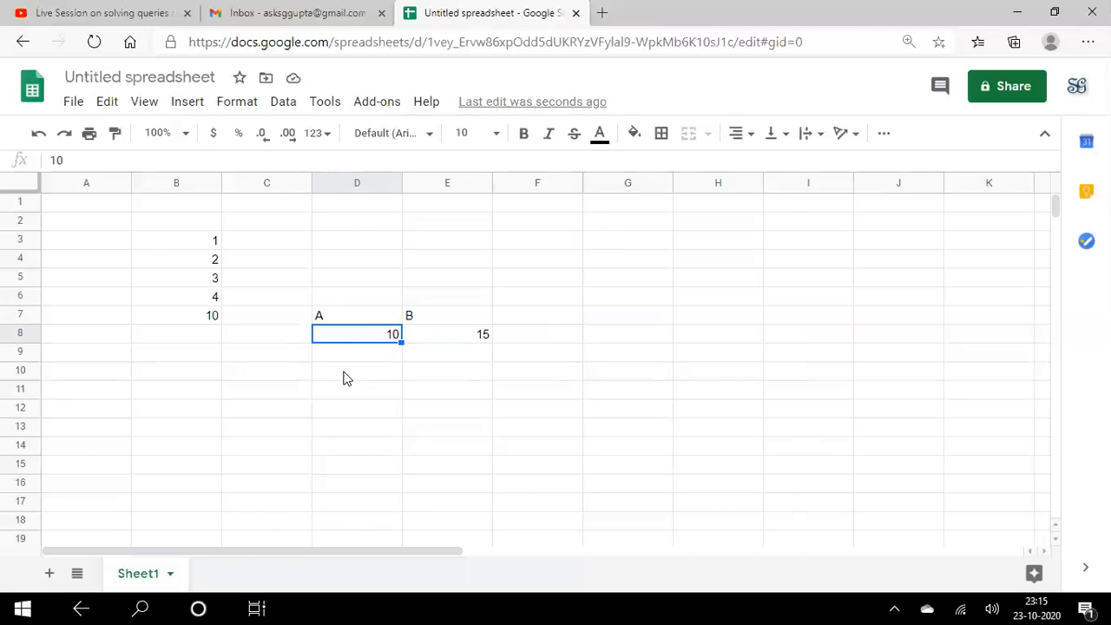
left_click(342, 316)
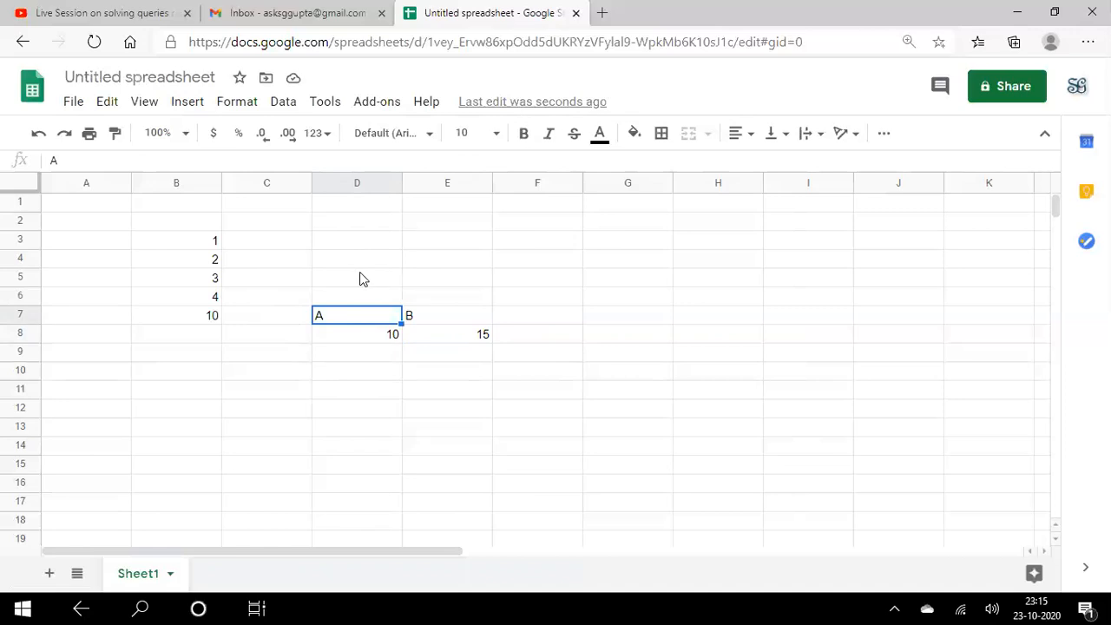
left_click(335, 337)
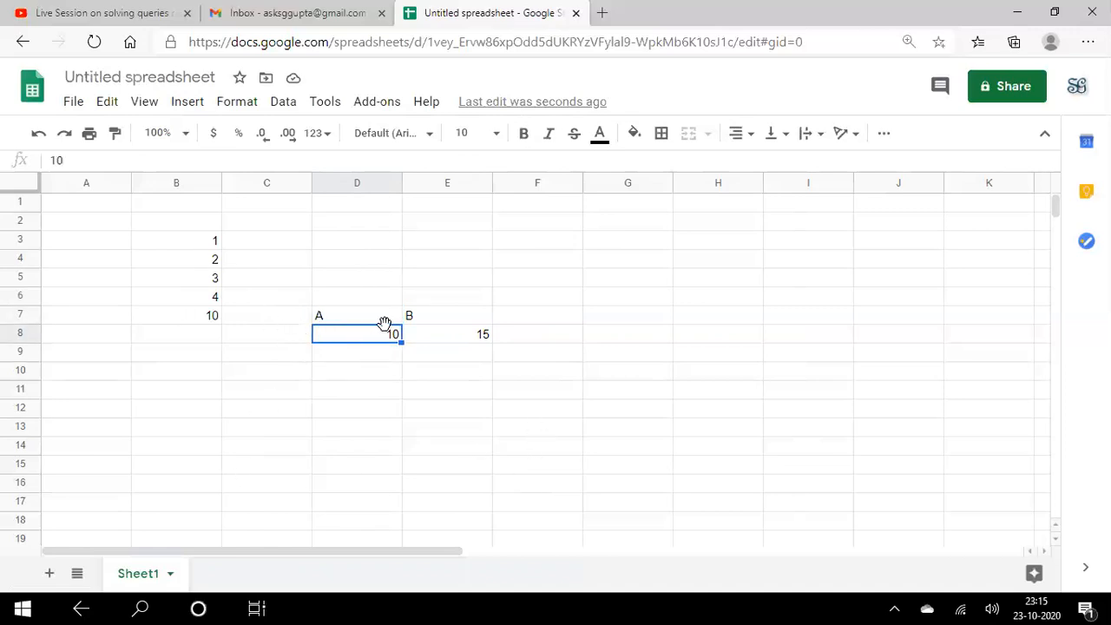
left_click(418, 324)
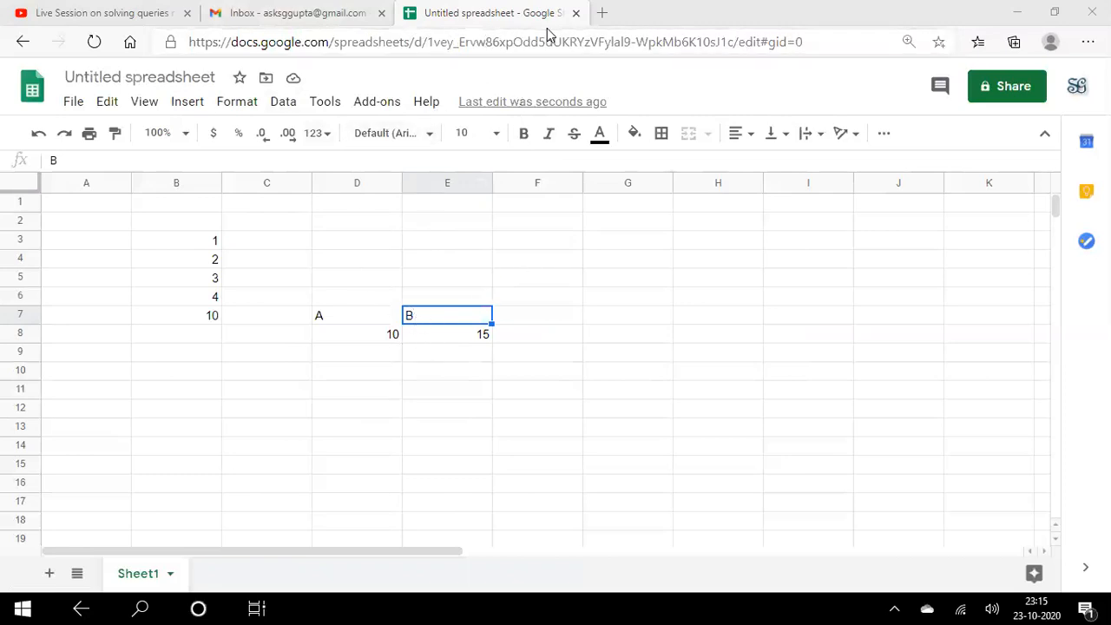
key("Up")
key("Up")
key("Up")
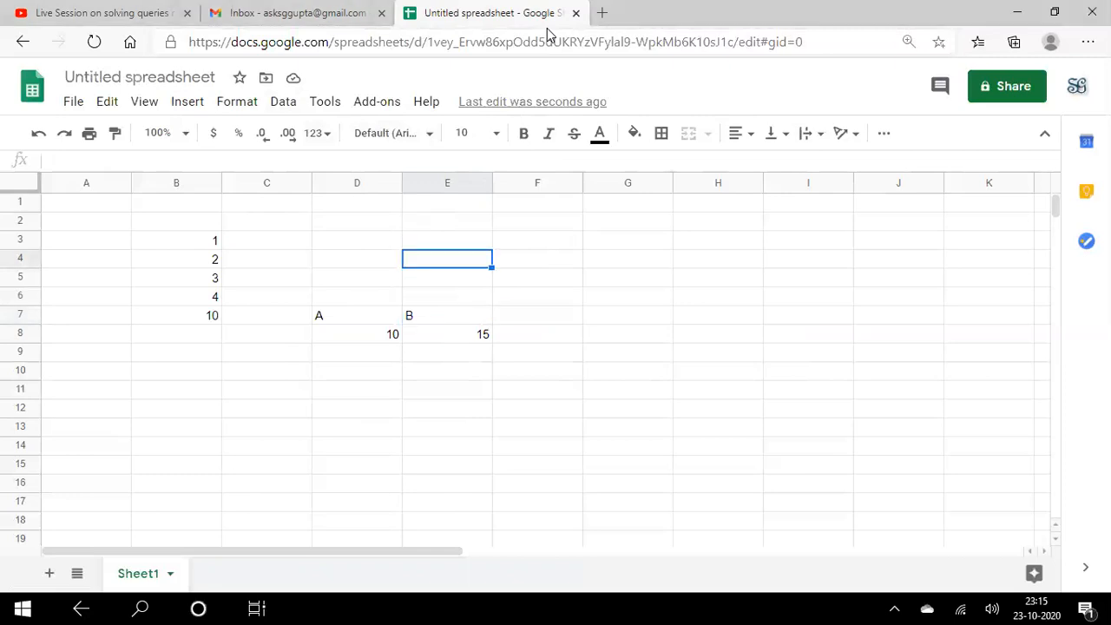
- Close the spreadsheet's browser tab and reopen Untitled spreadsheet from the Google Sheets file list
key("ctrl+w")
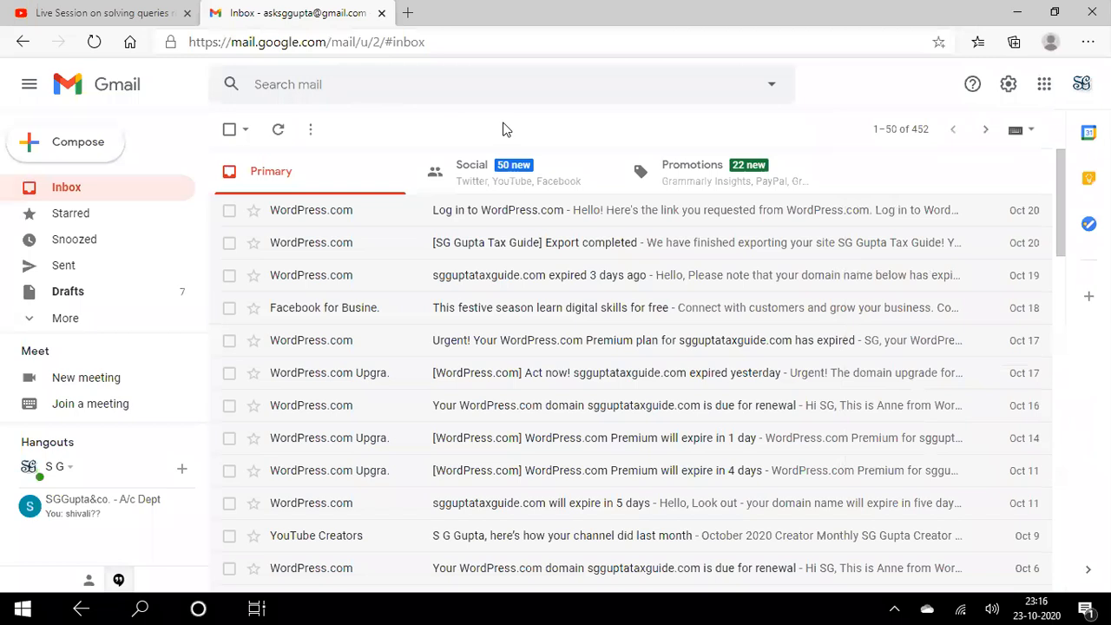
left_click(1045, 85)
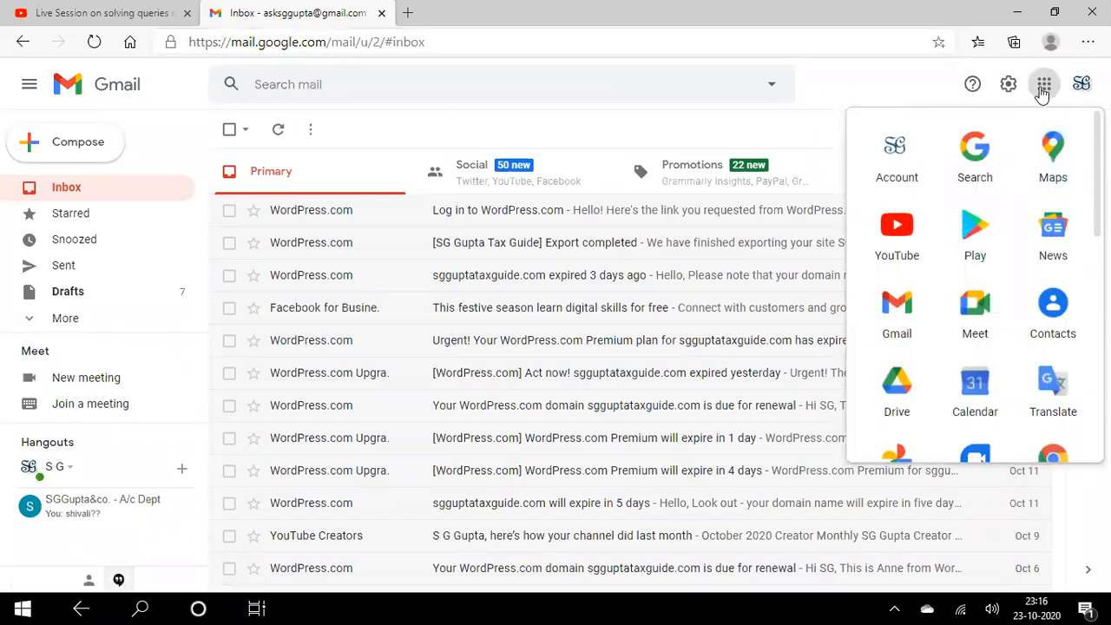
scroll(975, 287, "down", 4)
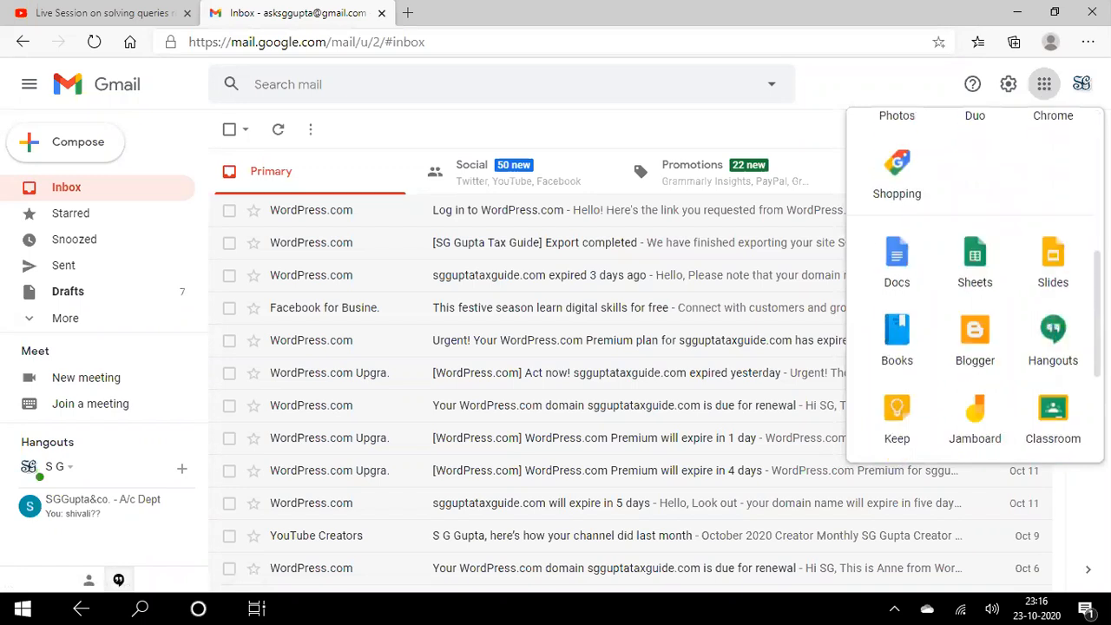
left_click(986, 249)
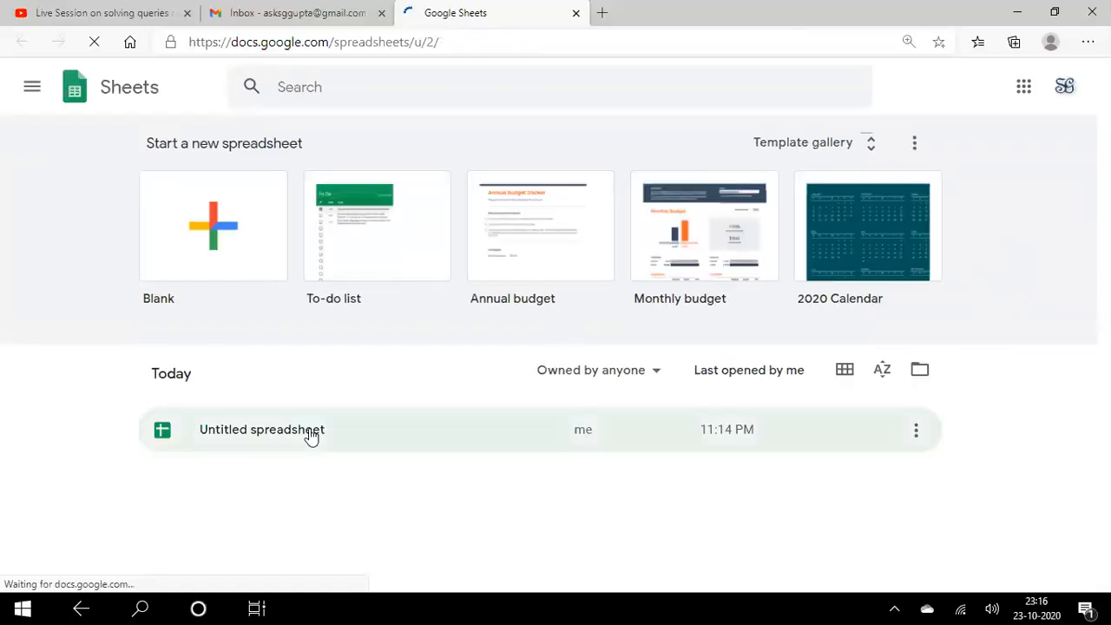
left_click(305, 435)
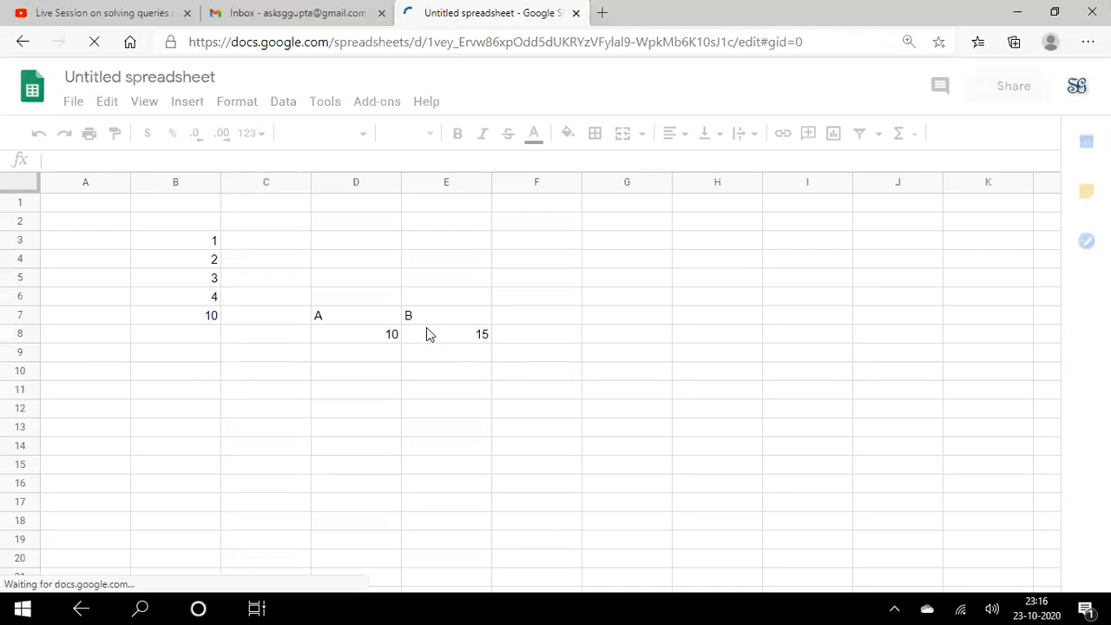
- Re-enter the value 15 in cell E8 under heading B
left_click(427, 334)
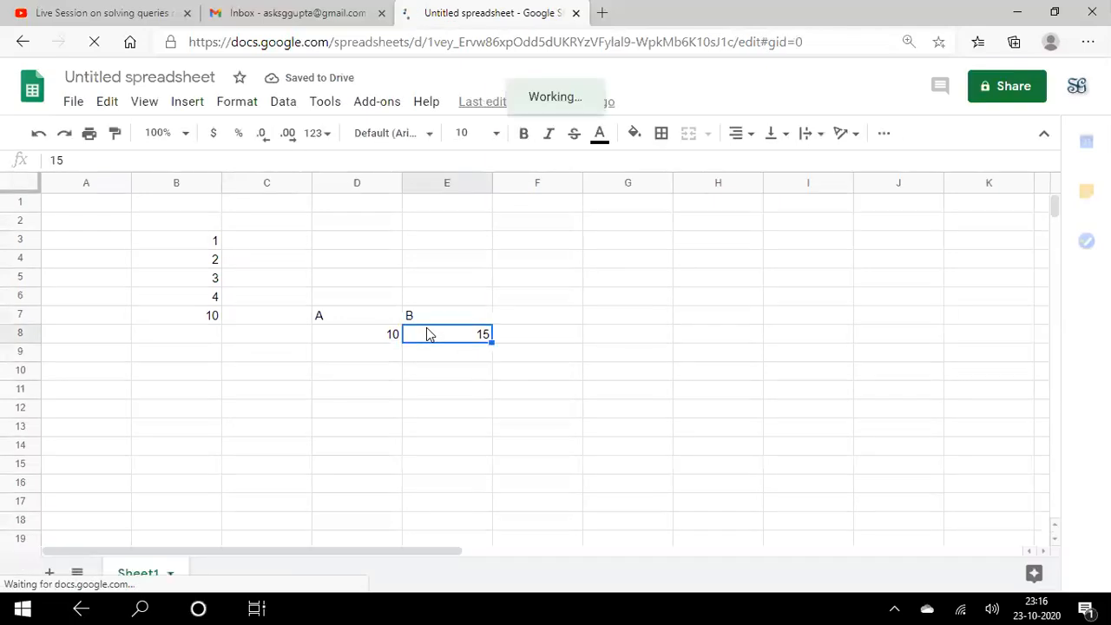
type("15")
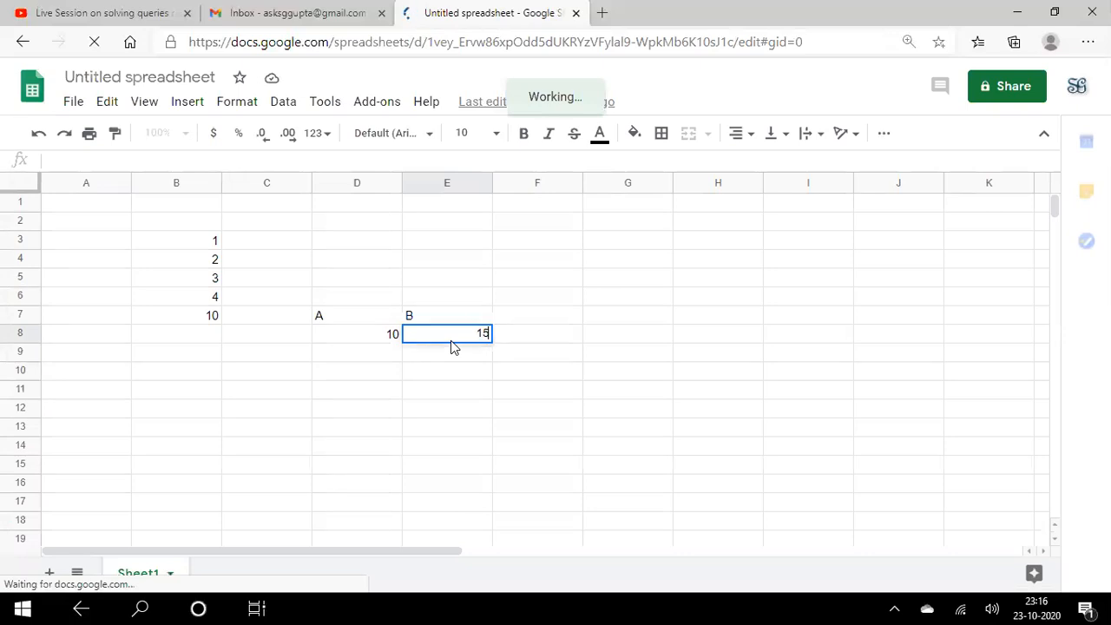
key("Return")
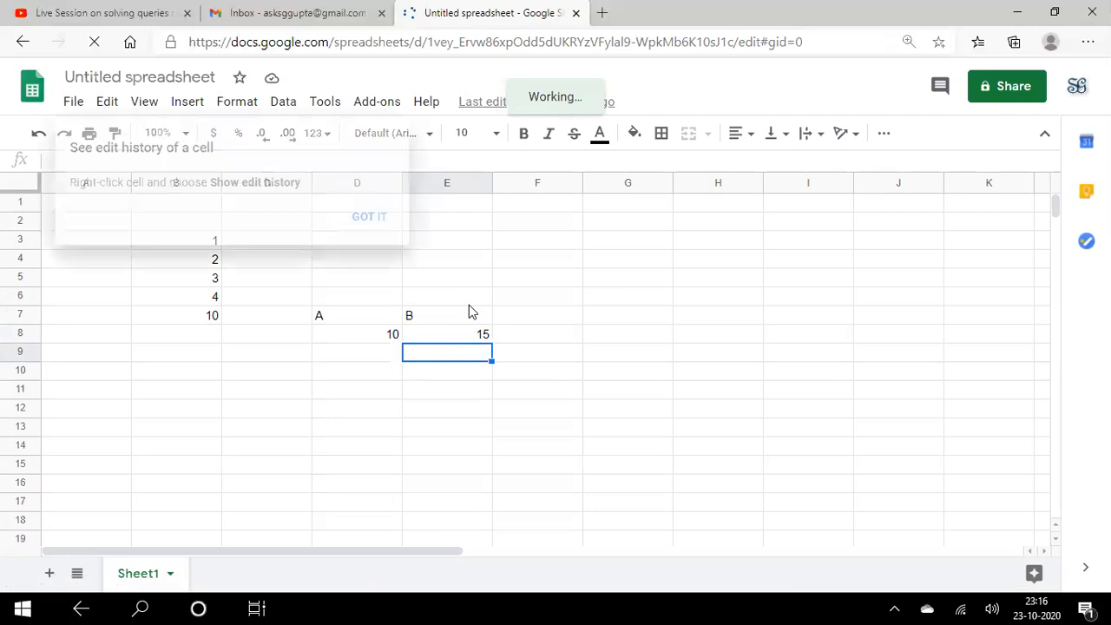
- Dismiss the cell edit history tip and set the value in cell E8 under heading B to 18
left_click(367, 216)
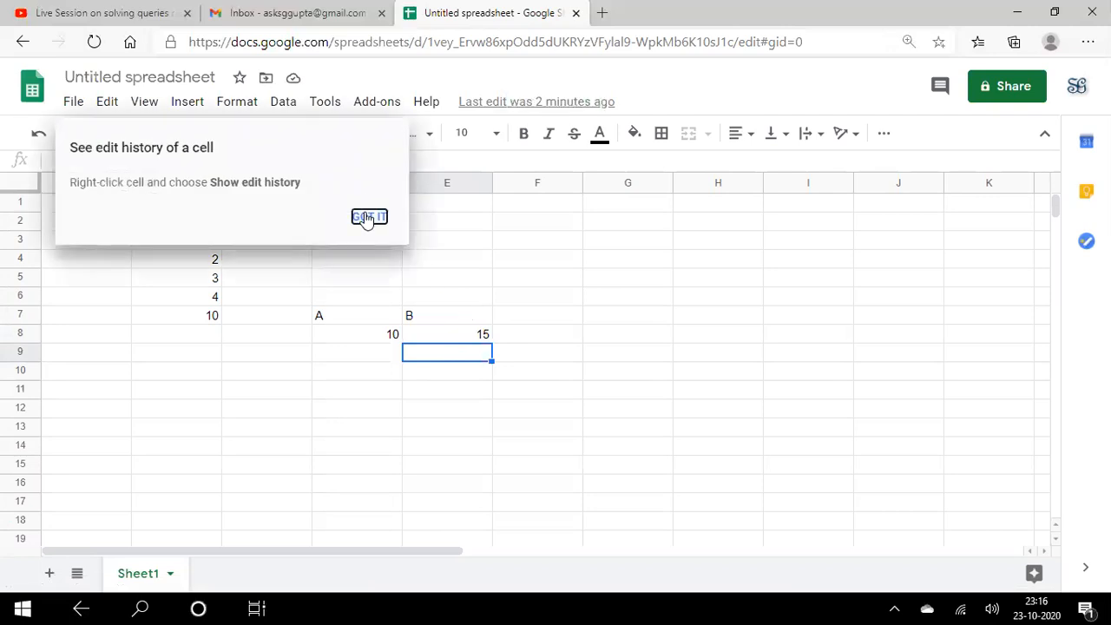
left_click(452, 336)
type("15")
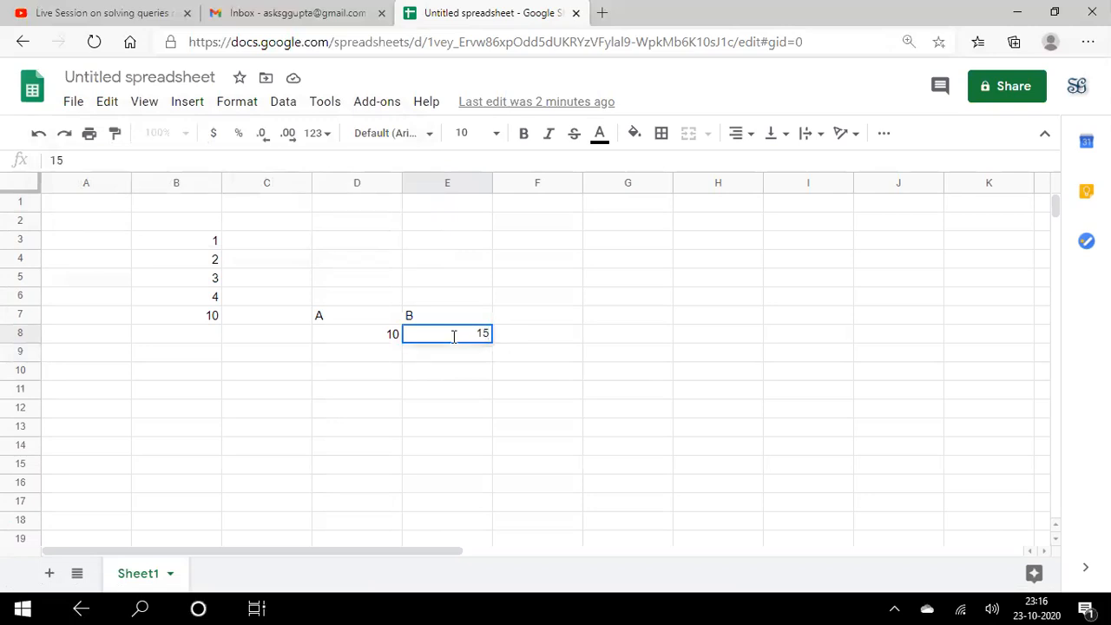
key("Return")
left_click(452, 337)
type("18")
key("Return")
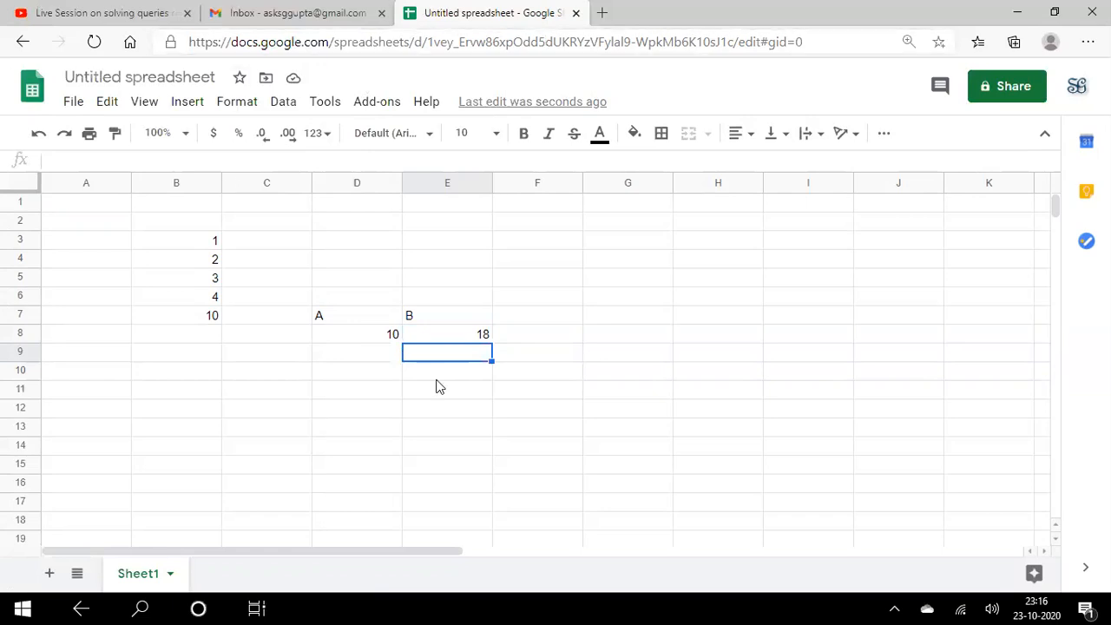
- Close the spreadsheet's browser tab, then open Google Sheets from Gmail and reopen Untitled spreadsheet from the file list
key("ctrl+w")
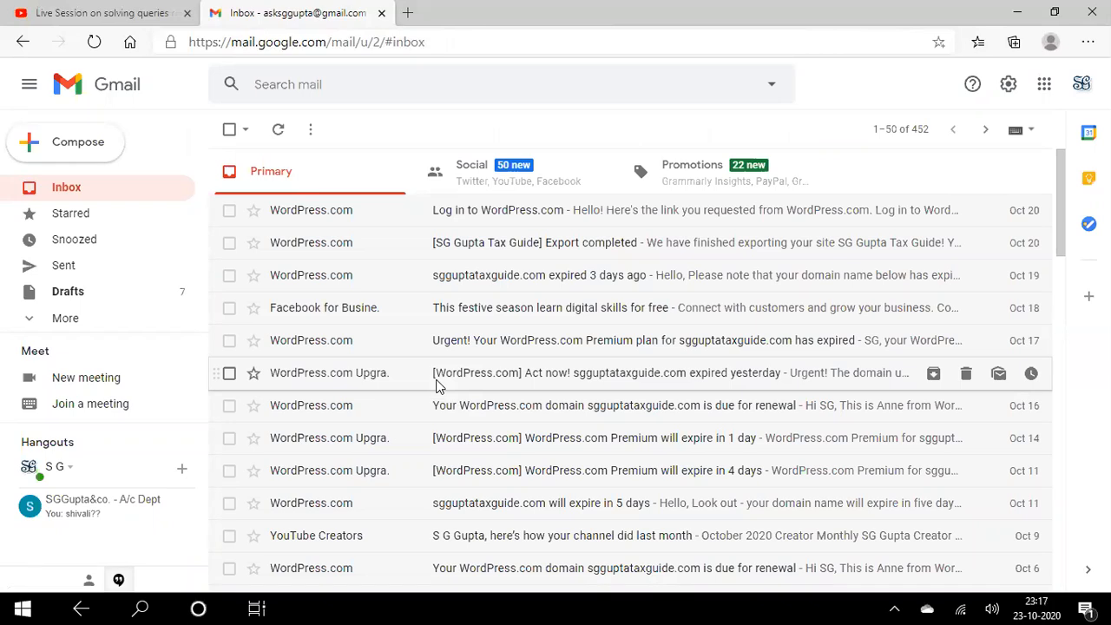
left_click(1044, 84)
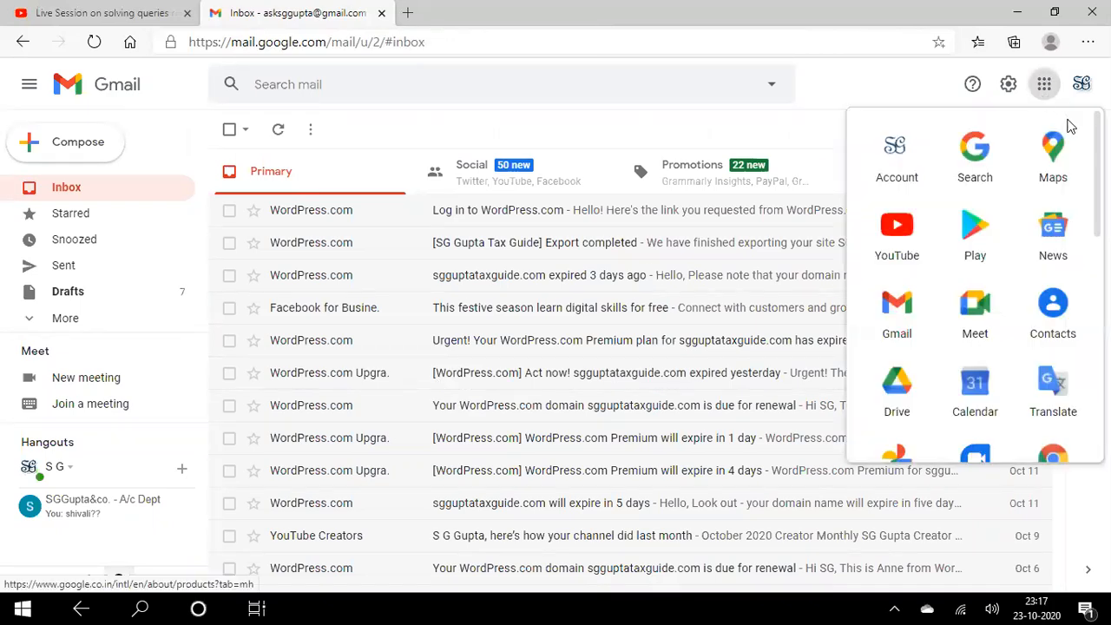
scroll(1031, 278, "down", 4)
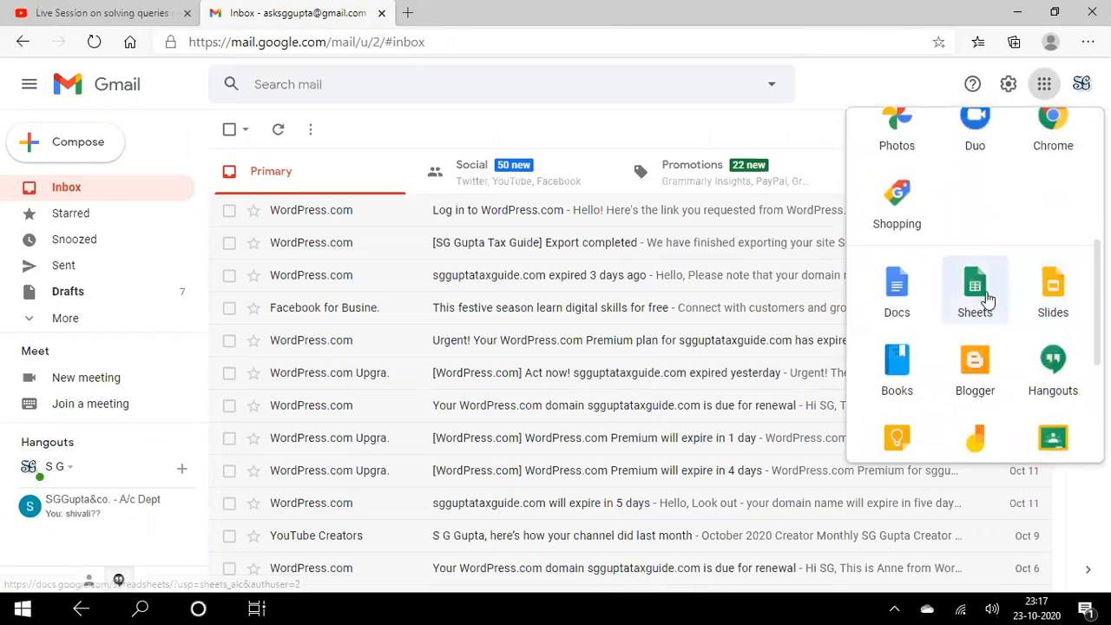
left_click(987, 297)
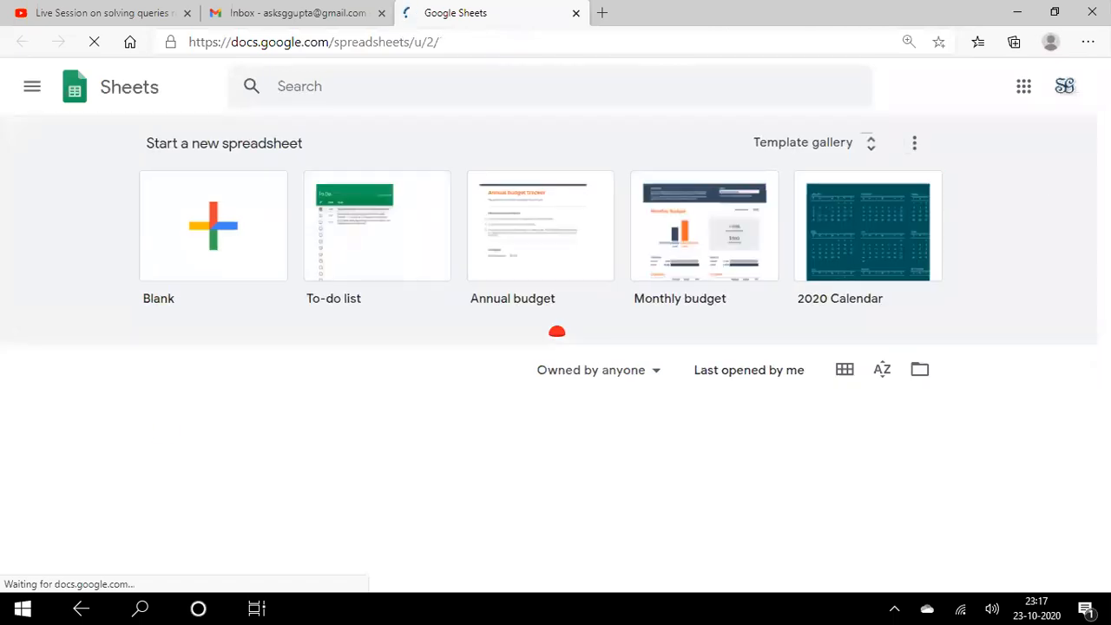
left_click(253, 434)
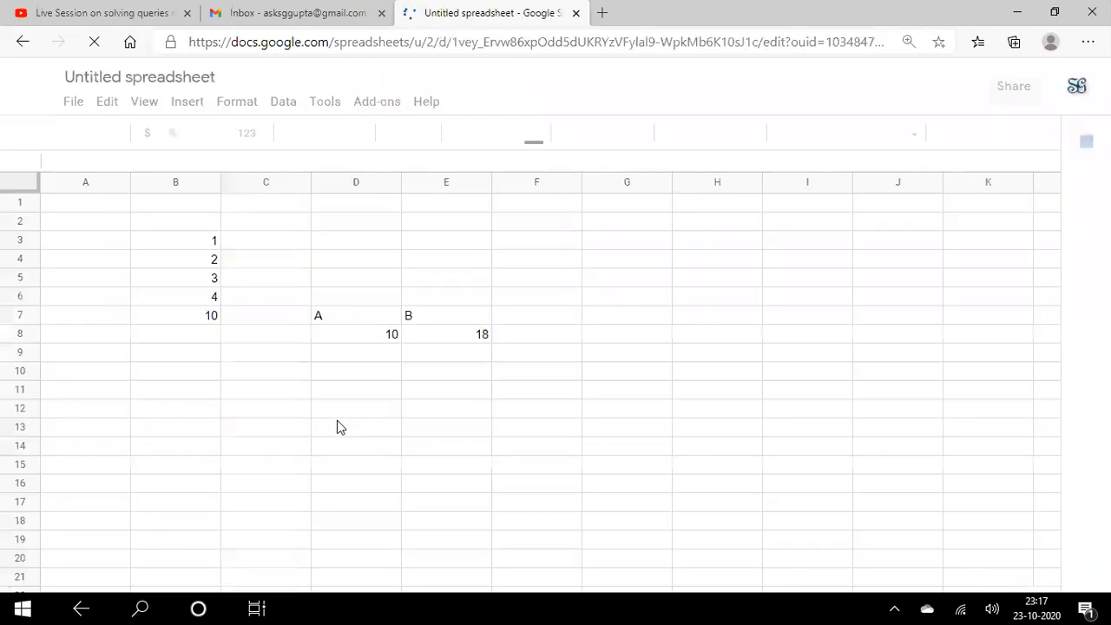
- Enter the heading C in cell F7 and the value 20 below it in F8
left_click(524, 320)
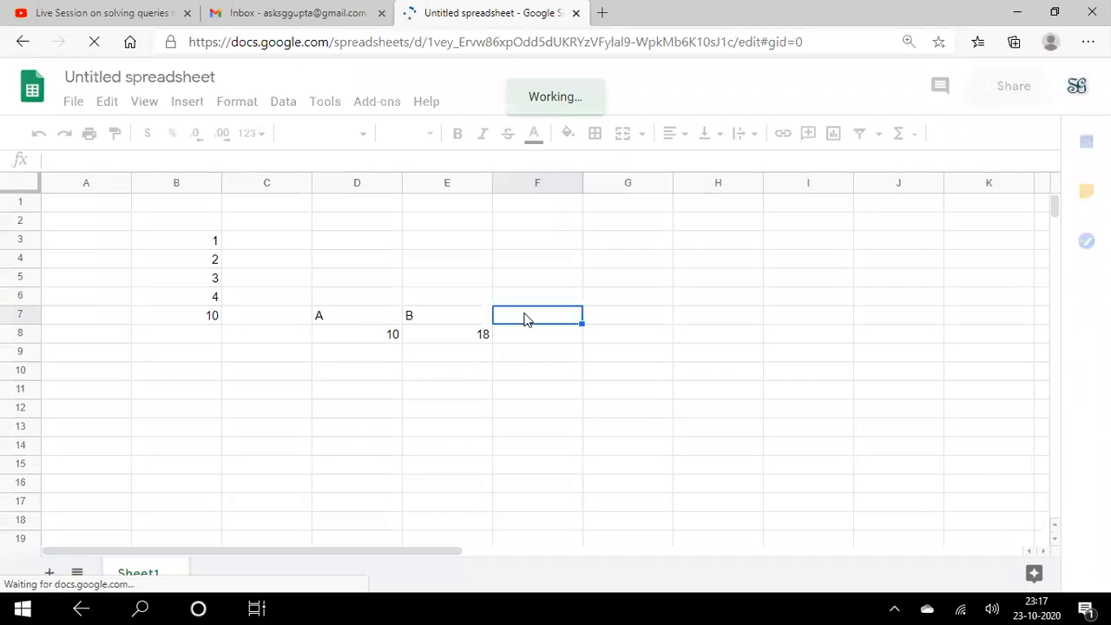
type("C")
key("Return")
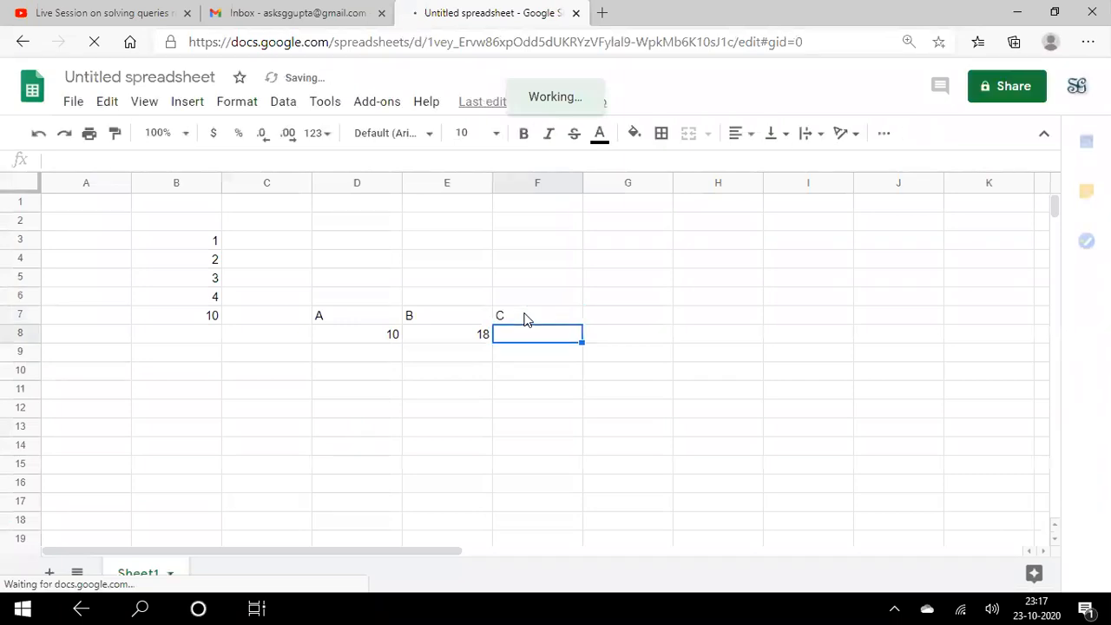
left_click(462, 336)
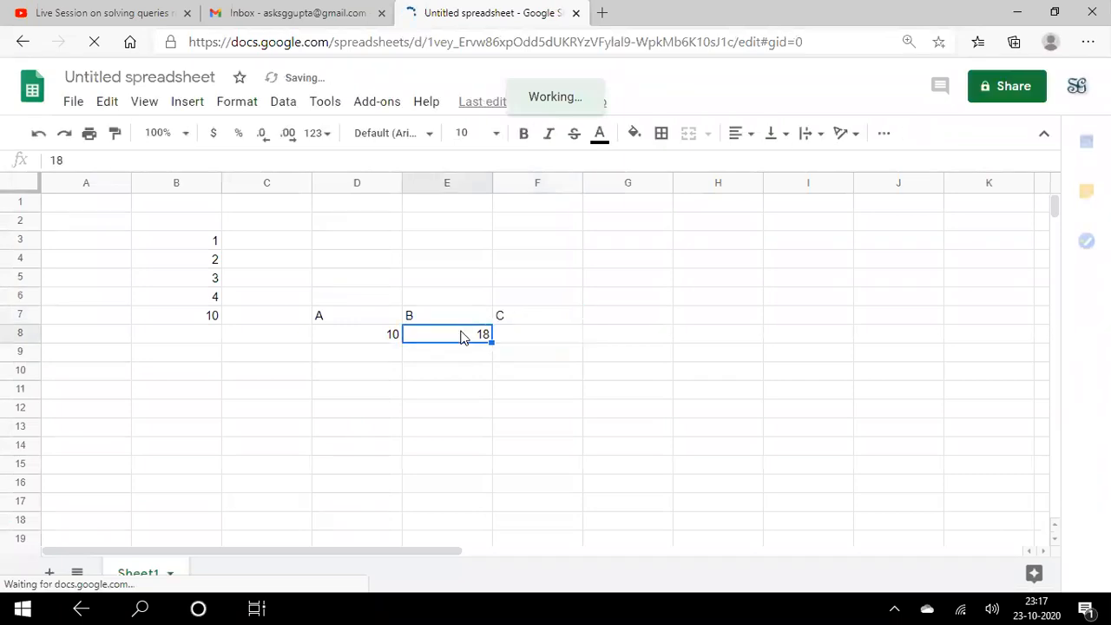
left_click(519, 338)
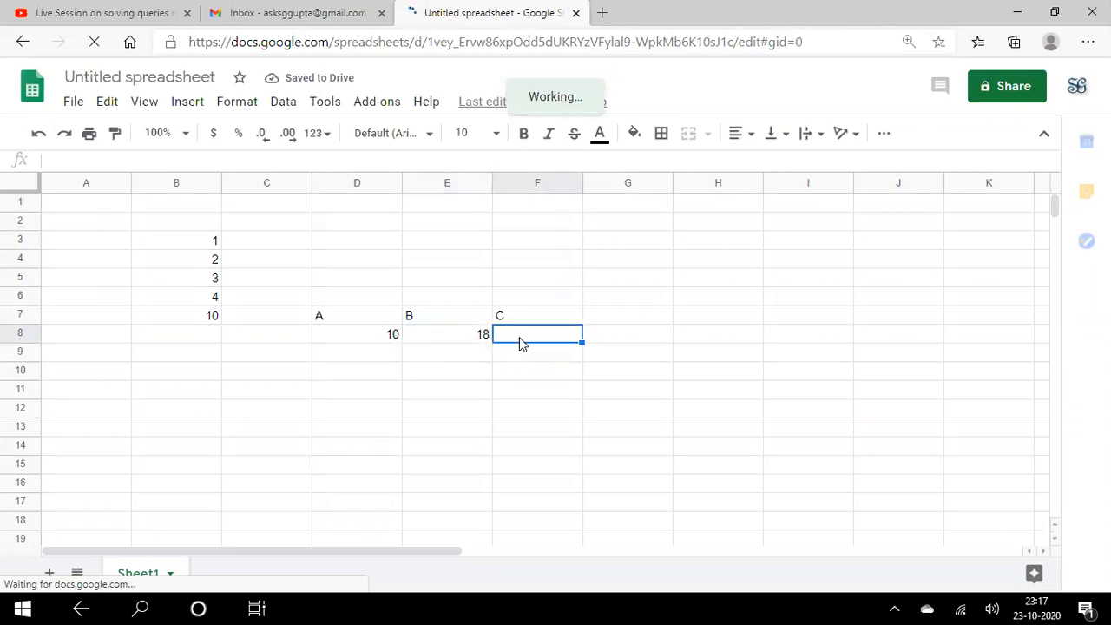
type("20")
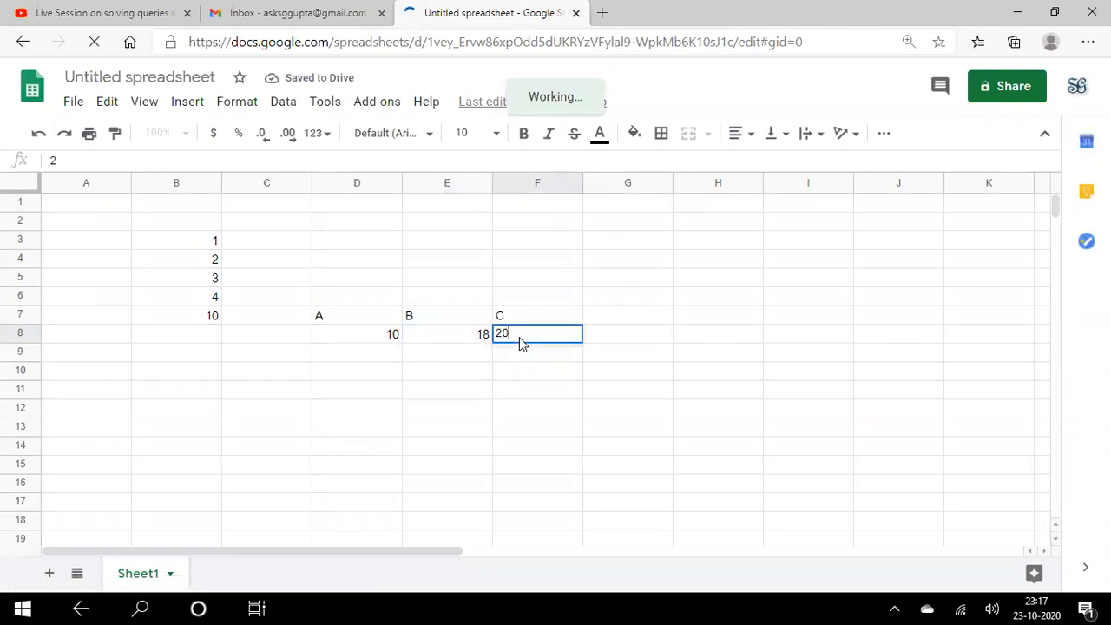
key("Return")
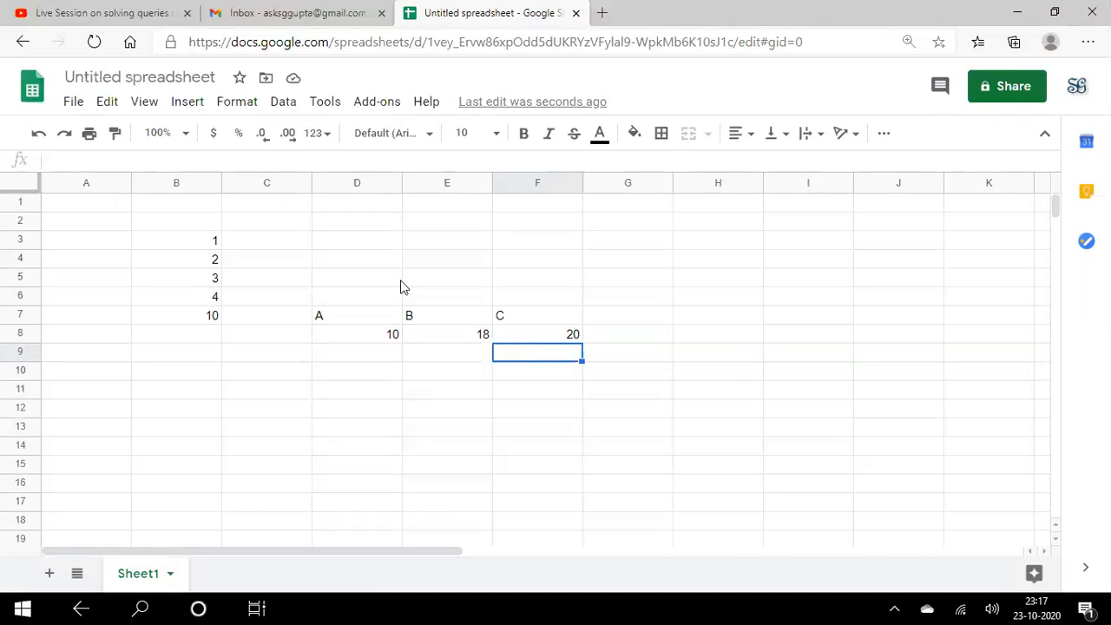
left_click(331, 320)
left_click(514, 338)
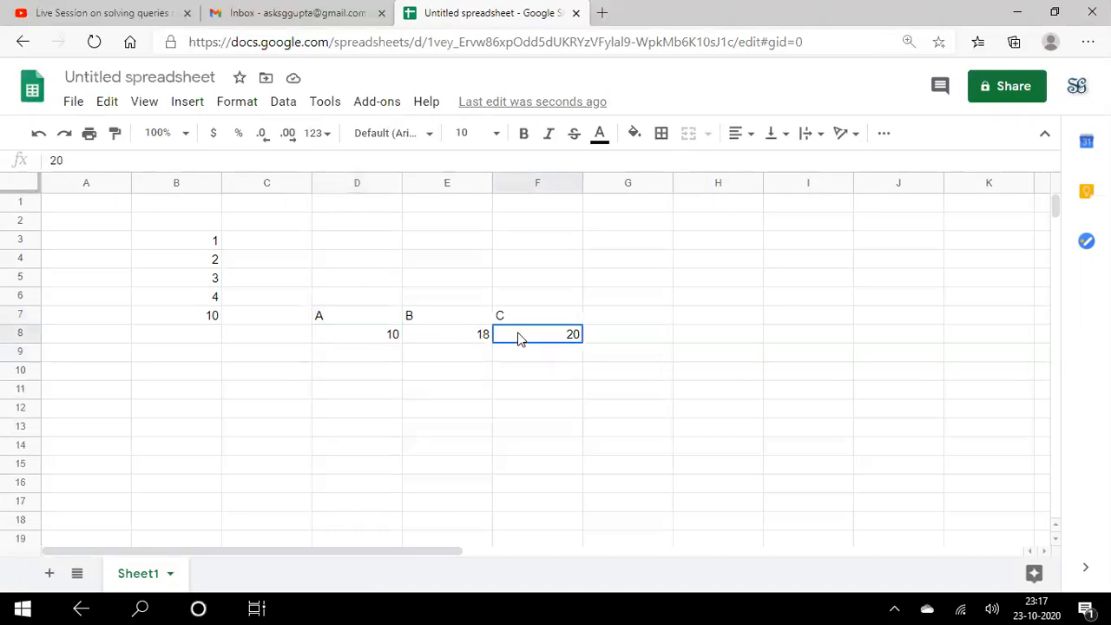
left_click(447, 323)
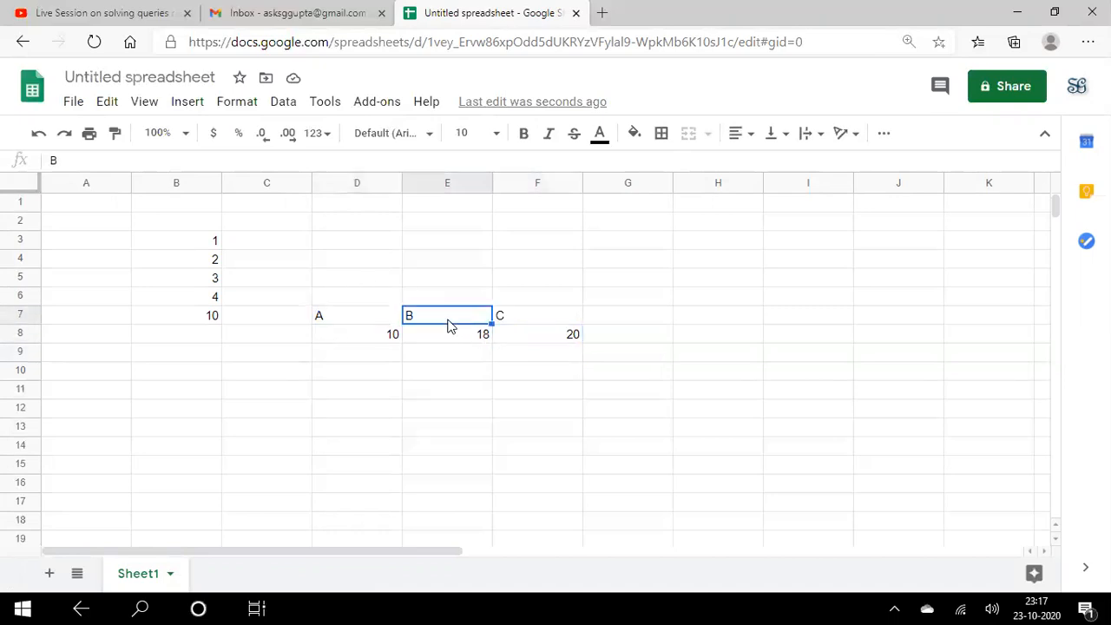
left_click(550, 328)
left_click(542, 322)
left_click(539, 342)
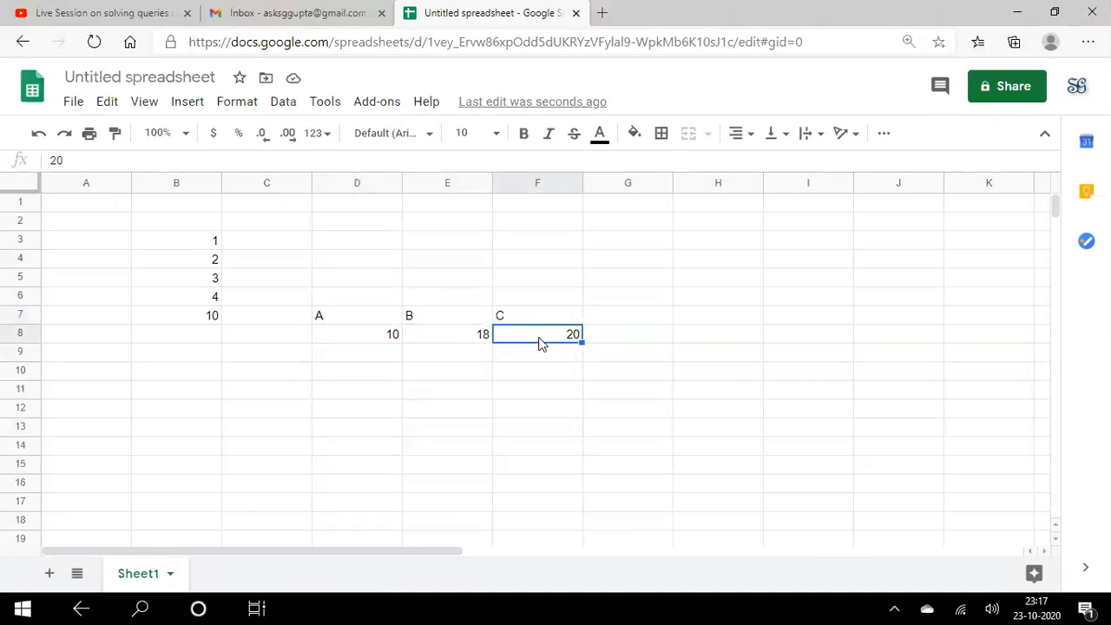